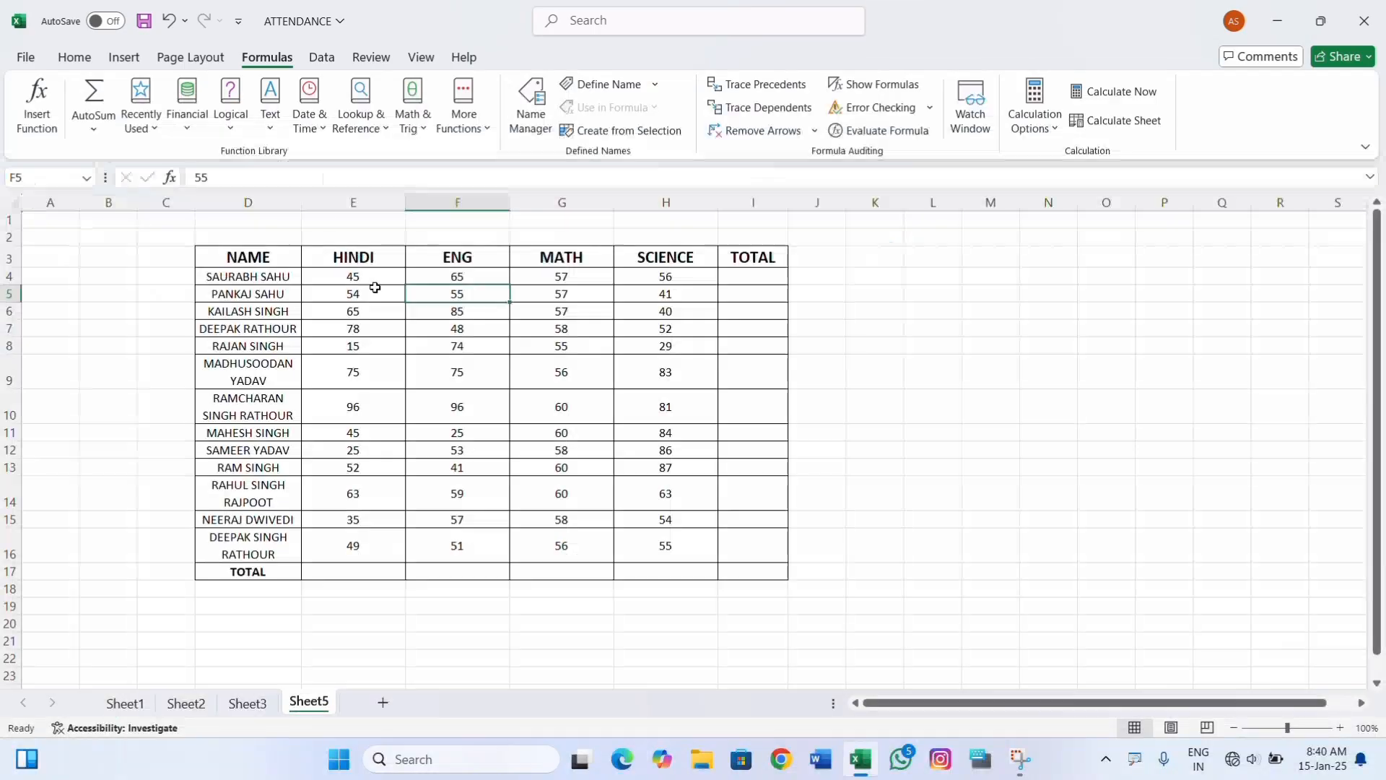
{"action": "left_click_drag", "start_coordinate": [277, 258], "coordinate": [715, 570]}
{"action": "left_click", "coordinate": [453, 448]}
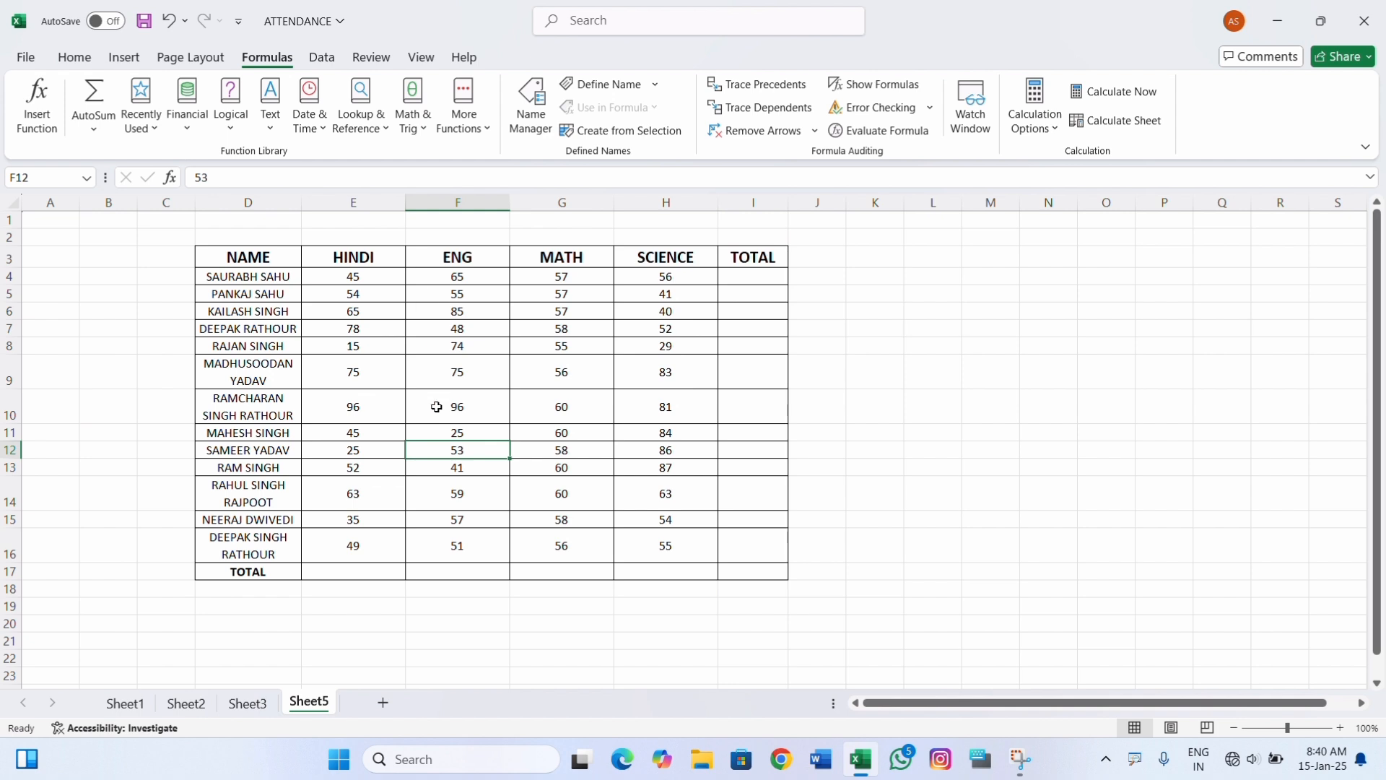
{"action": "left_click", "coordinate": [744, 273]}
{"action": "left_click", "coordinate": [327, 575]}
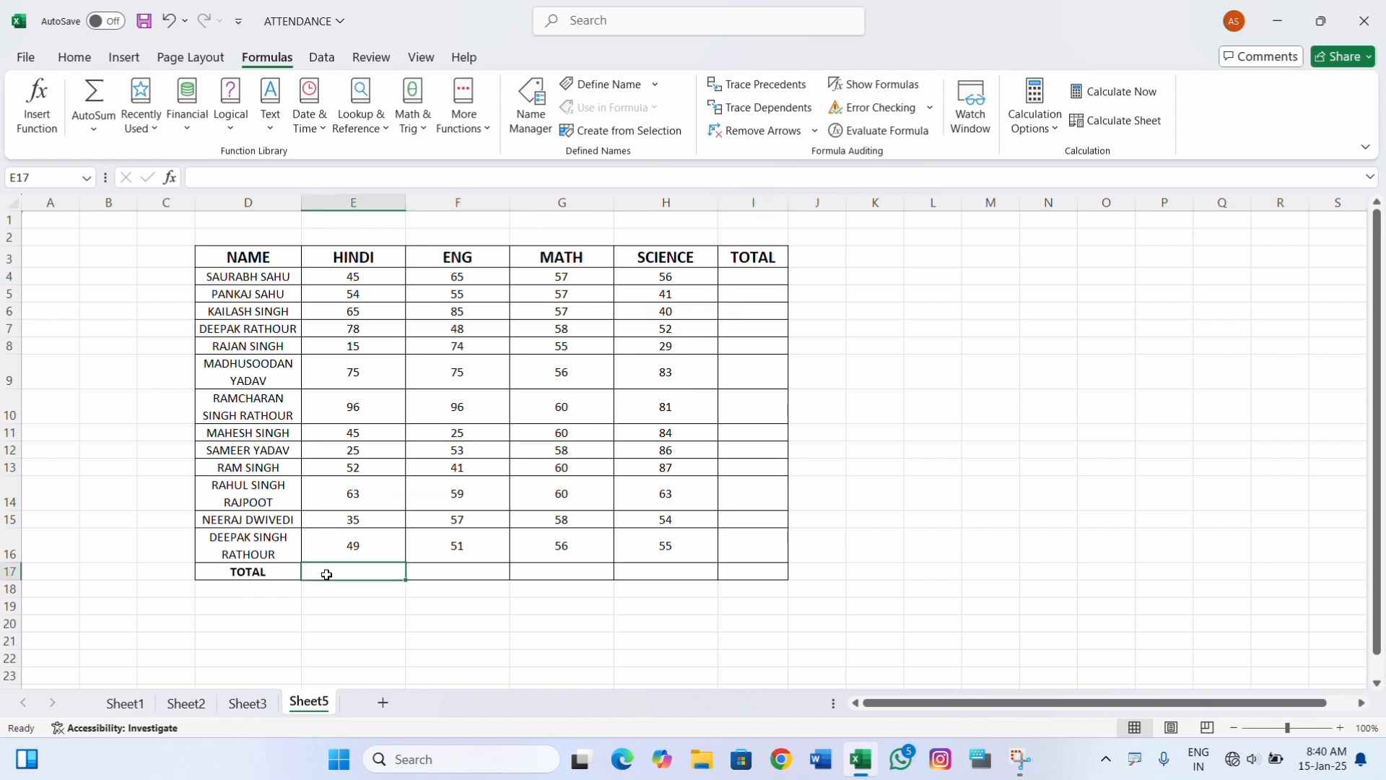
Enter the formula =SUM(E4:H4) in cell I4 to total the first student's marks.
{"action": "left_click", "coordinate": [741, 272]}
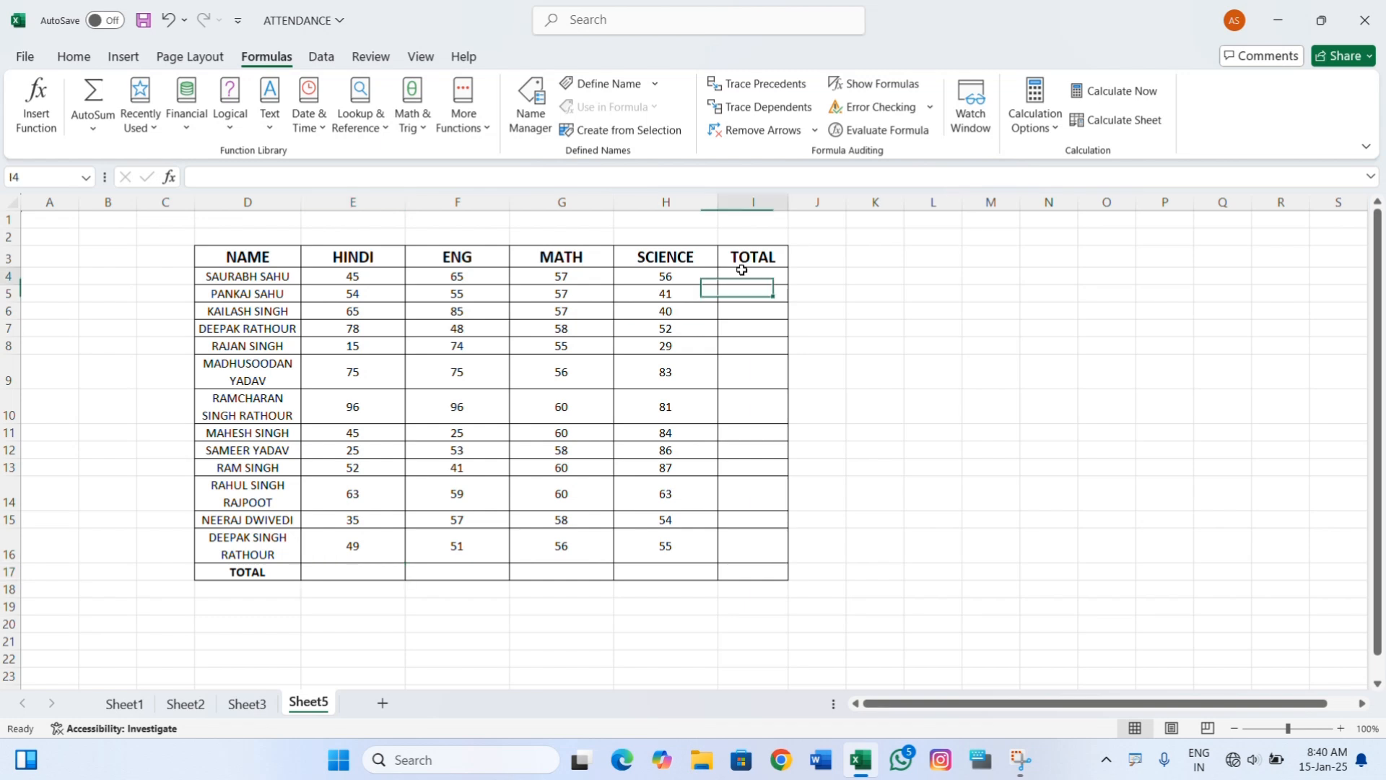
{"action": "type", "text": "="}
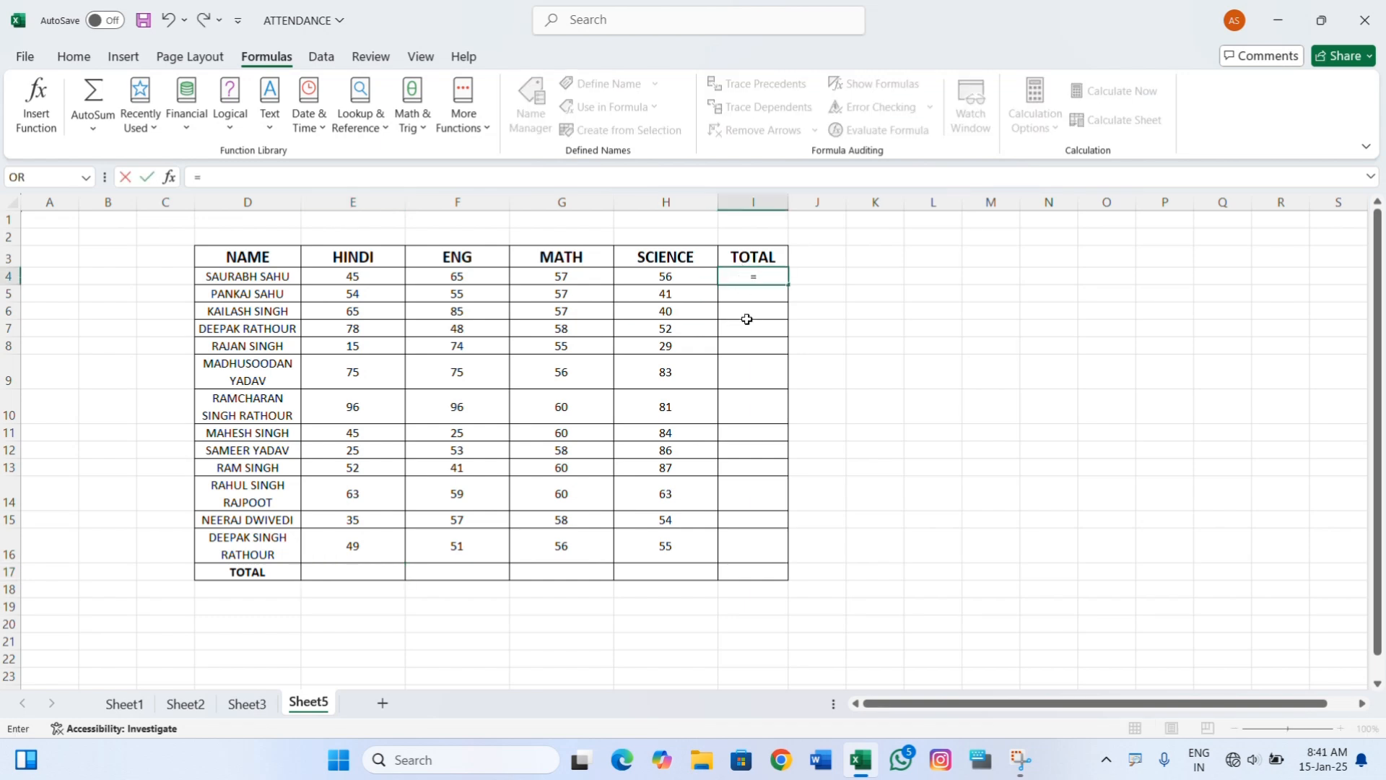
{"action": "type", "text": "sum"}
{"action": "key", "text": "Tab"}
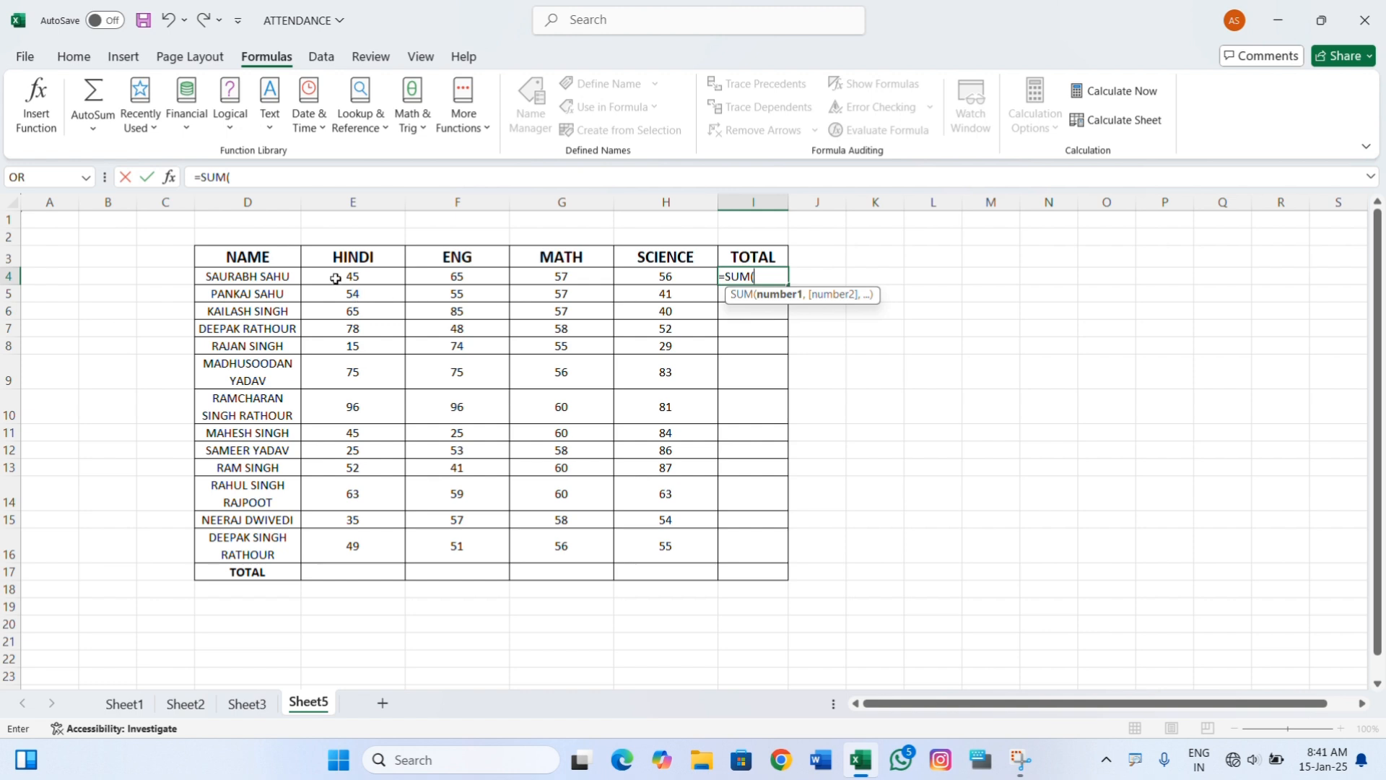
{"action": "left_click_drag", "start_coordinate": [334, 277], "coordinate": [640, 278]}
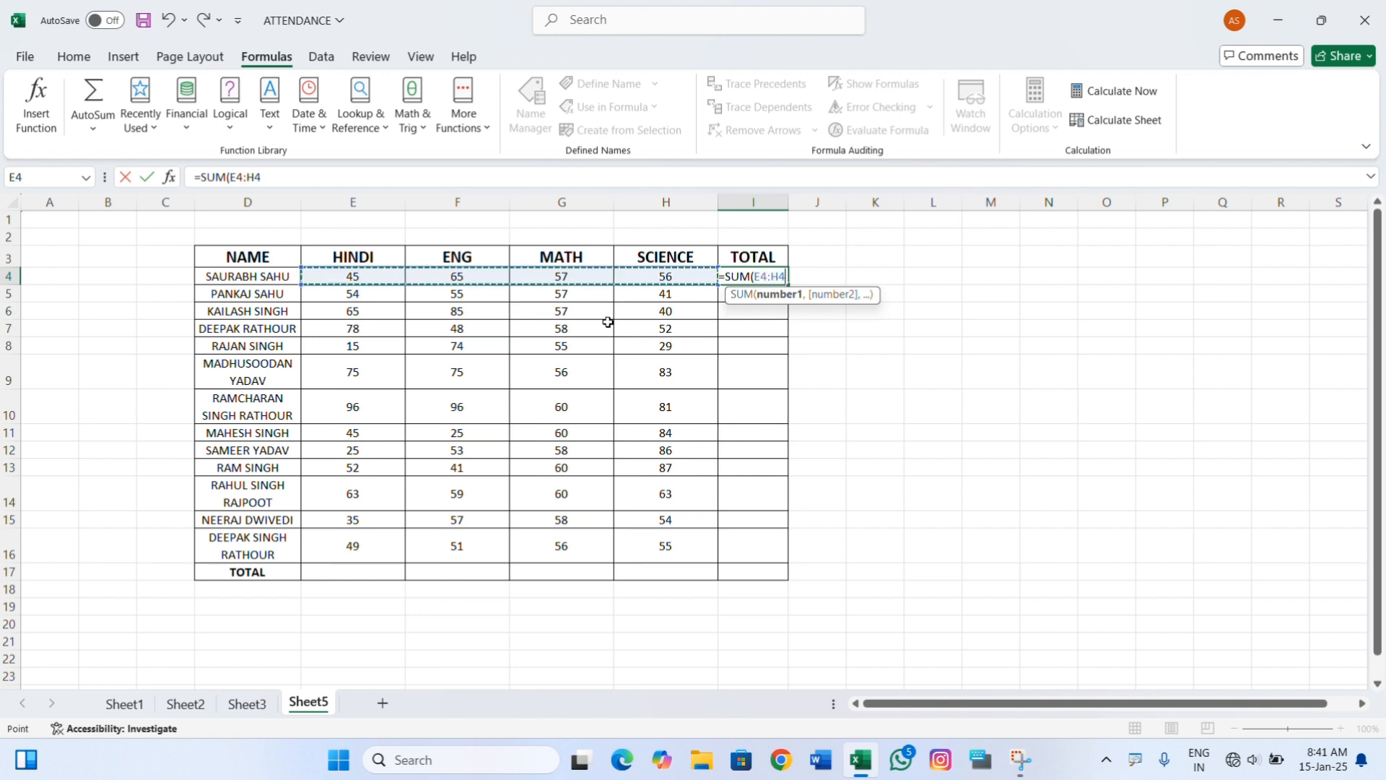
{"action": "type", "text": ")"}
{"action": "key", "text": "Return"}
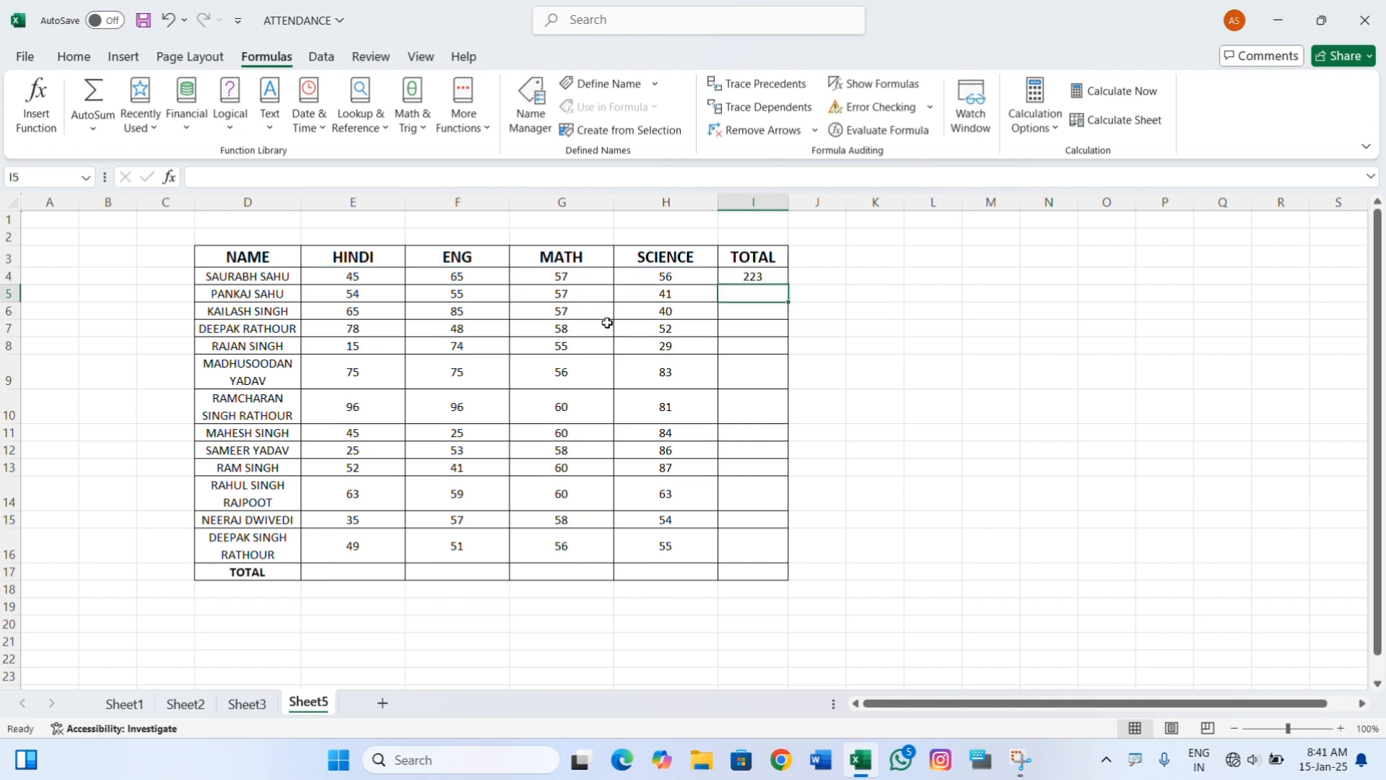
Fill the total formula from I4 down through I16, and clear the filled totals.
{"action": "left_click", "coordinate": [777, 277]}
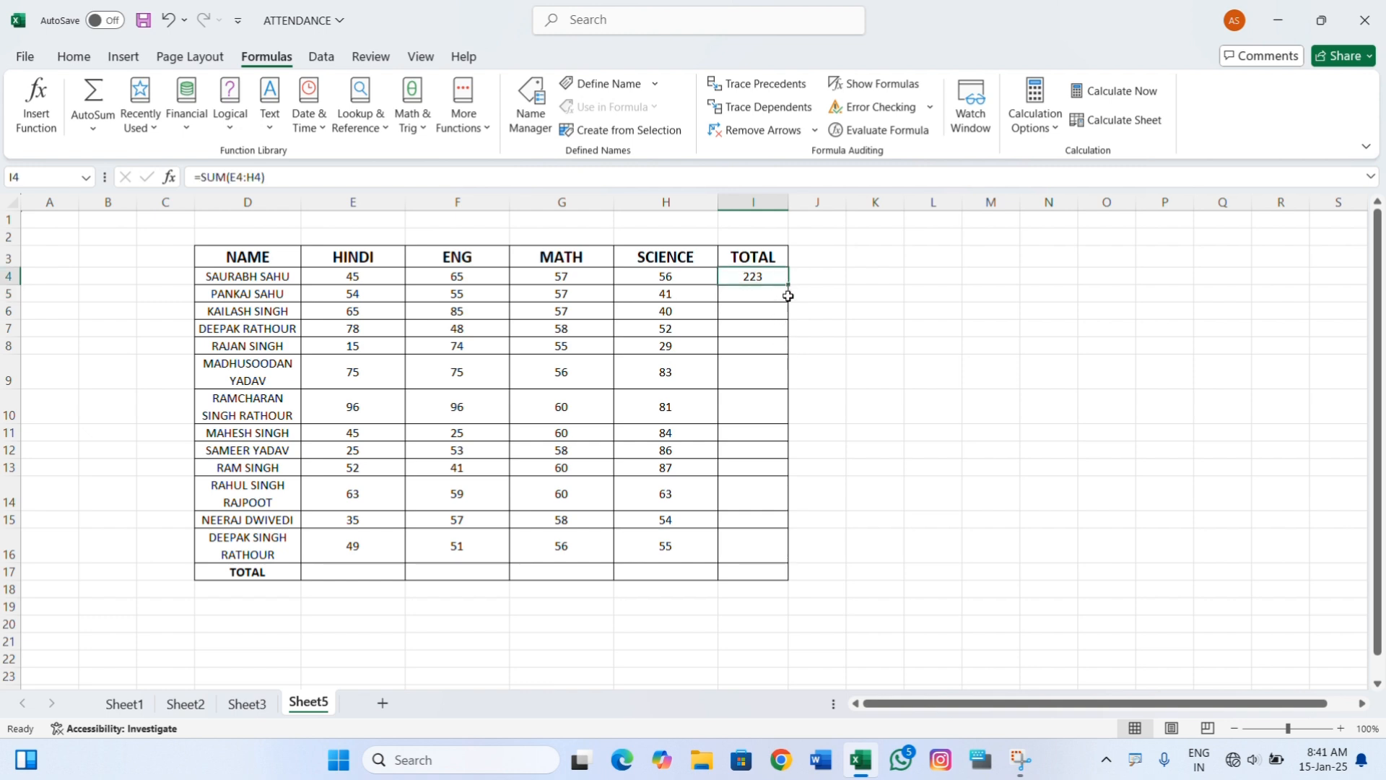
{"action": "left_click_drag", "start_coordinate": [786, 285], "coordinate": [774, 558]}
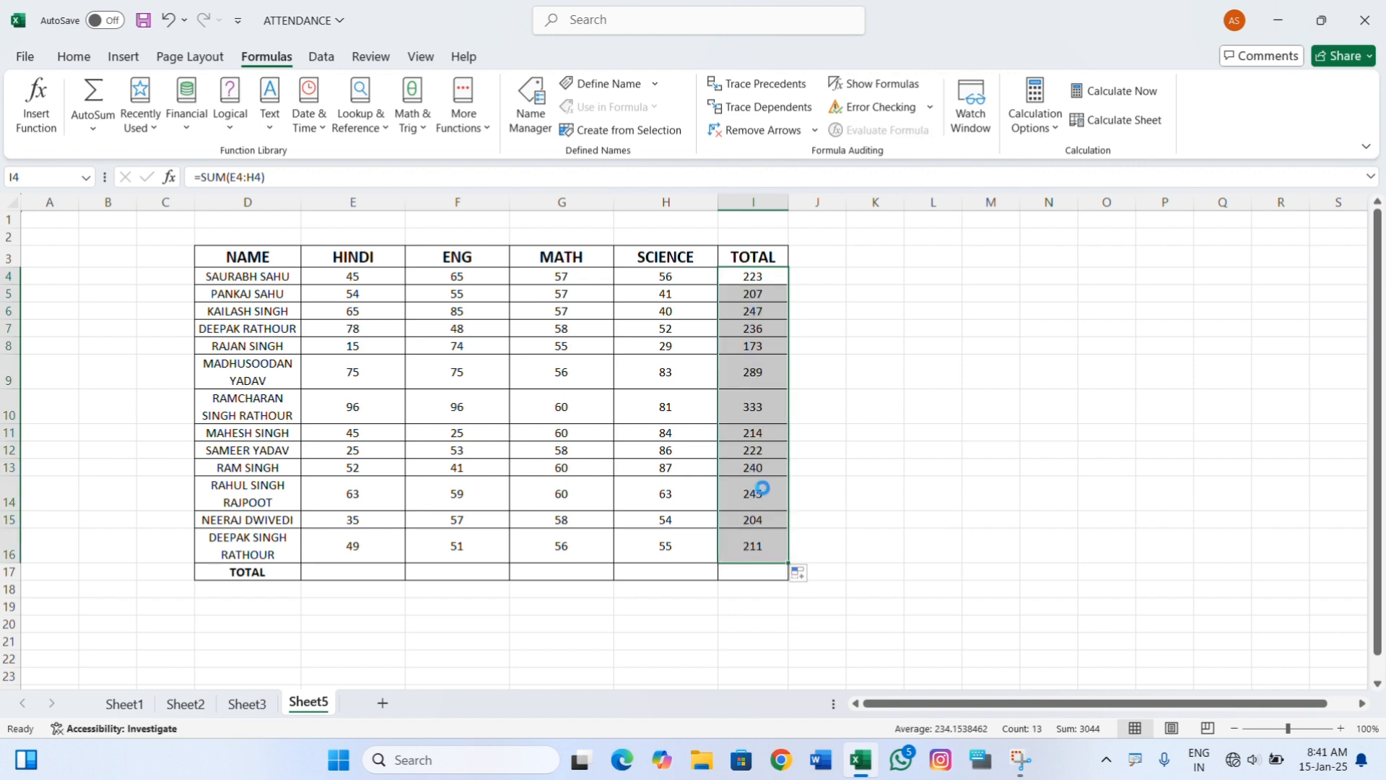
{"action": "key", "text": "Delete"}
Enter the formula =SUM(E4:E16) in cell E17 to total the HINDI marks.
{"action": "left_click", "coordinate": [330, 573]}
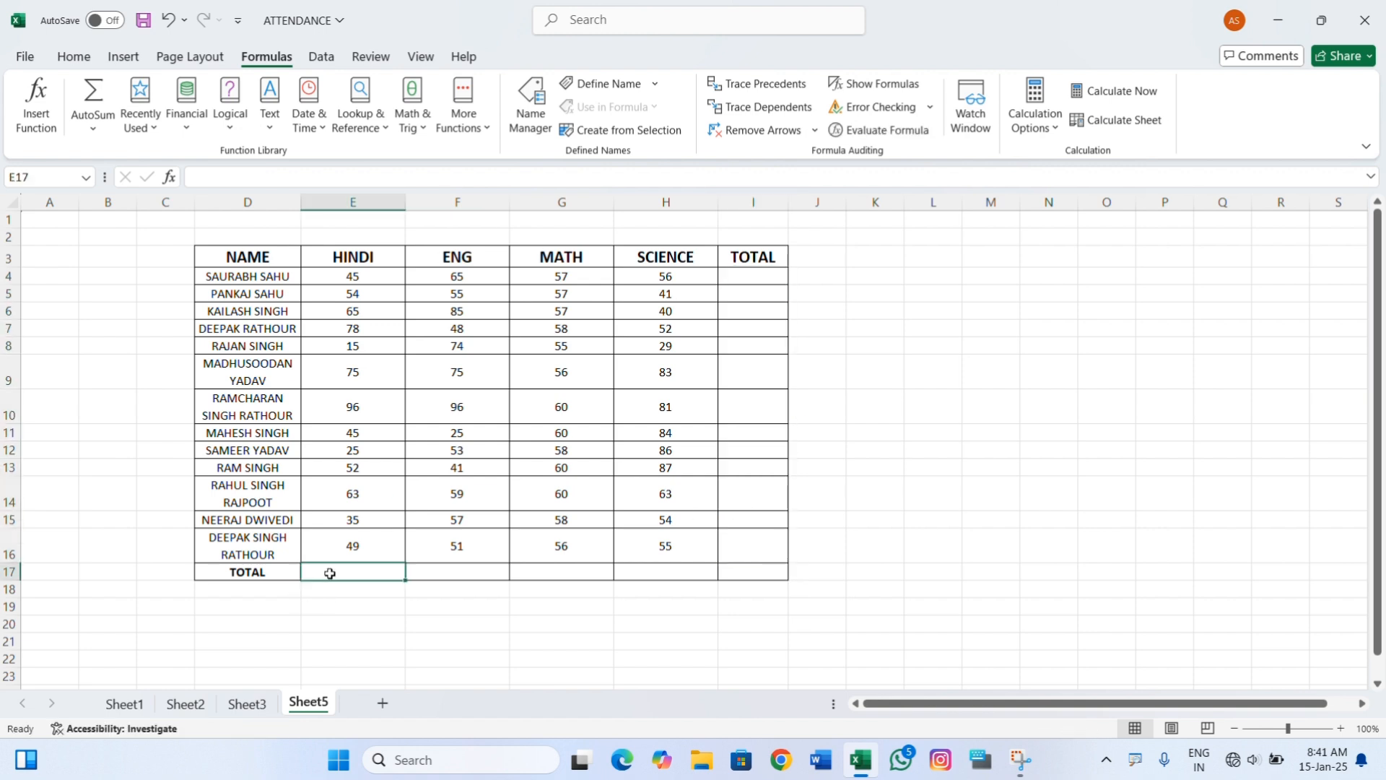
{"action": "type", "text": "=sum"}
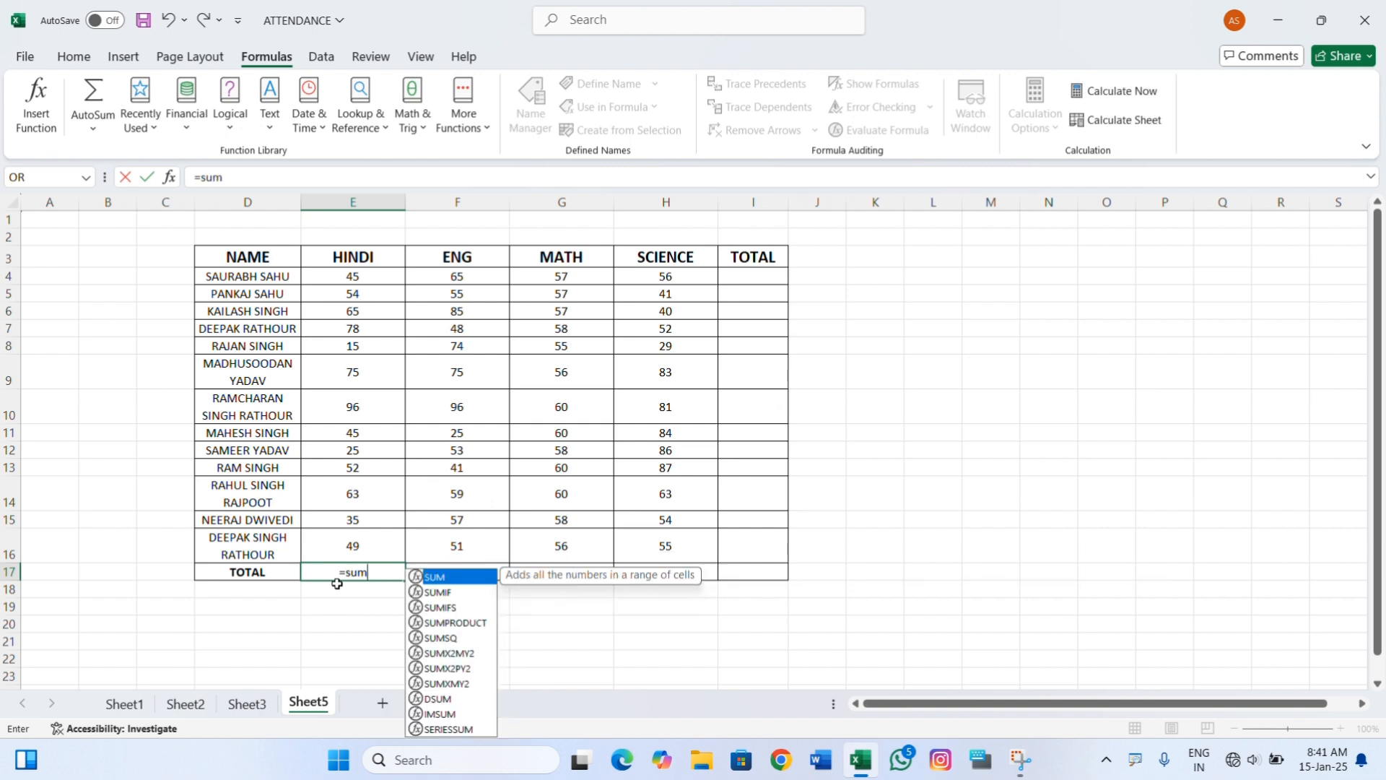
{"action": "key", "text": "Tab"}
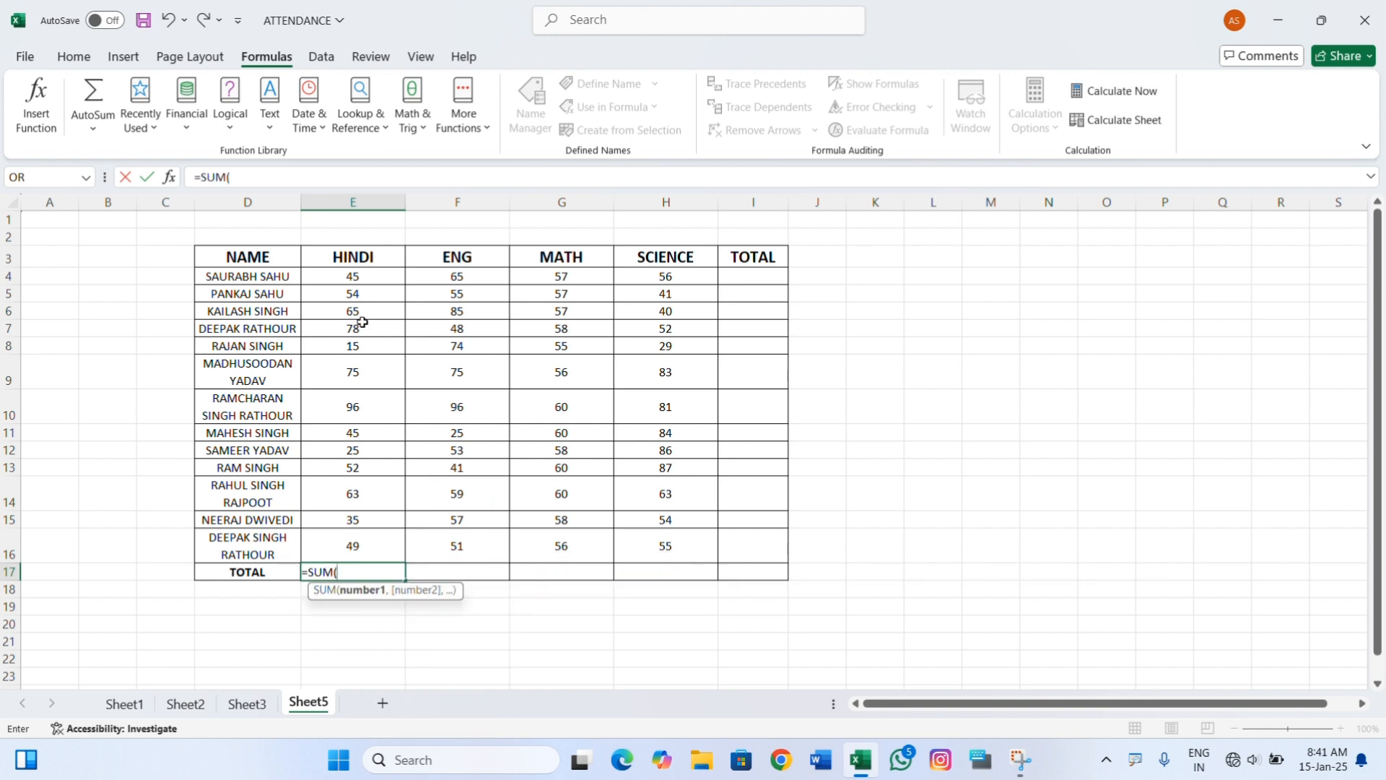
{"action": "left_click_drag", "start_coordinate": [366, 275], "coordinate": [397, 541]}
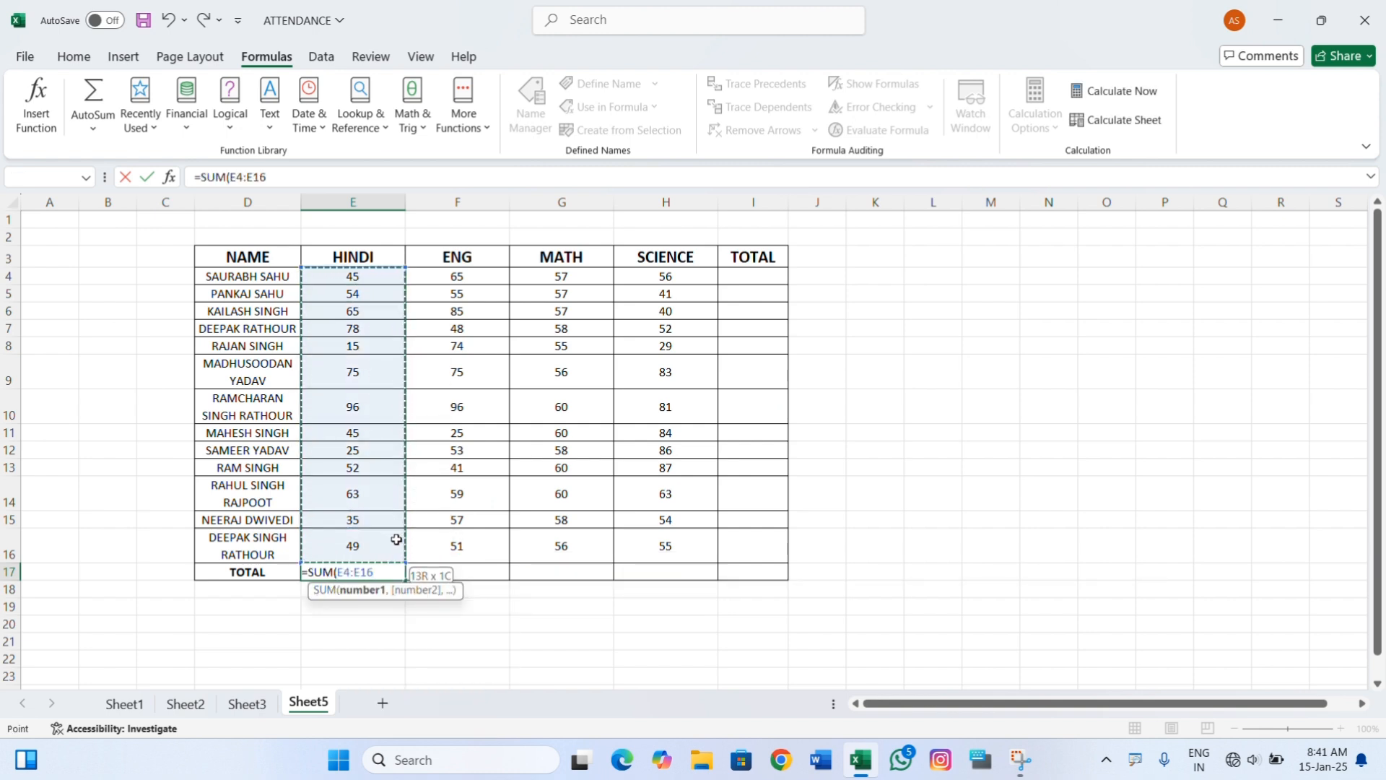
{"action": "type", "text": ")"}
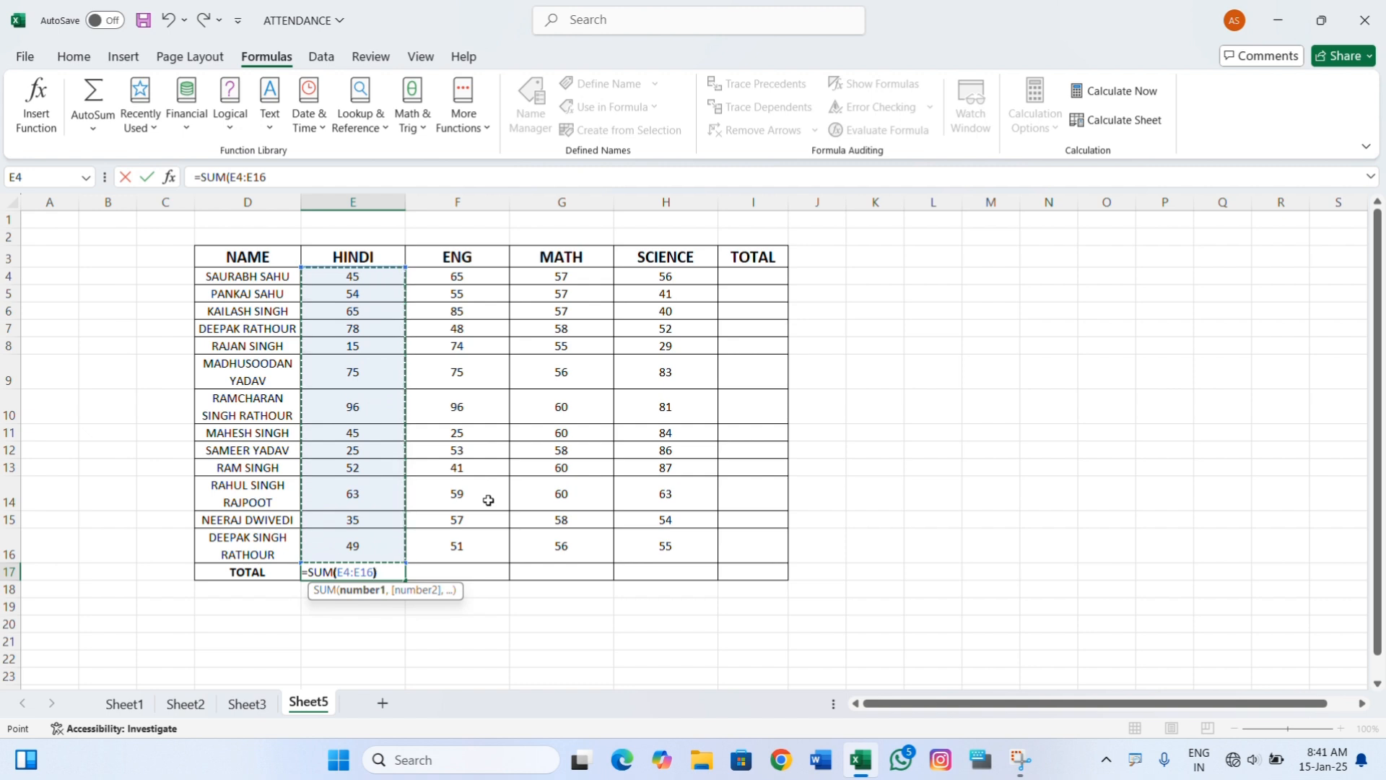
{"action": "key", "text": "Return"}
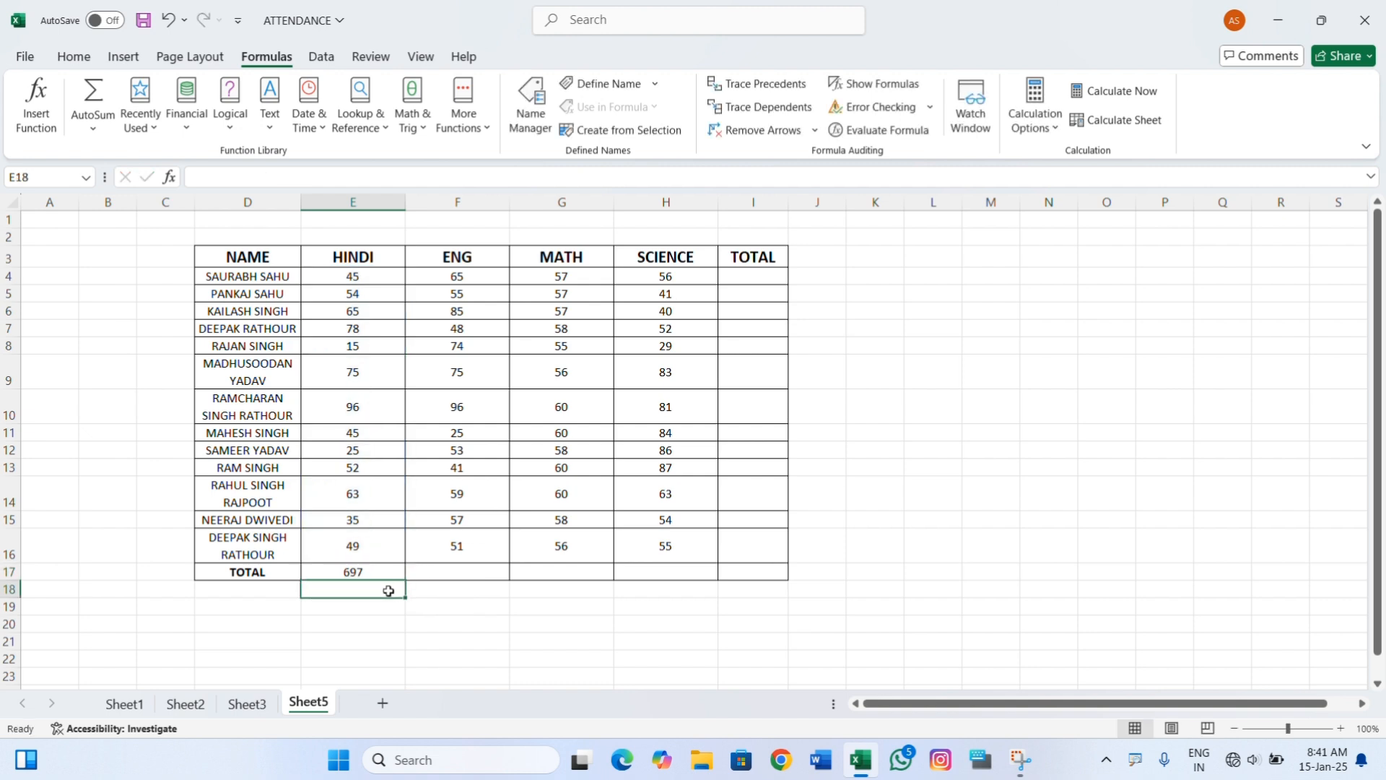
Fill the subject total formula from E17 across to H17, and clear the filled totals.
{"action": "left_click", "coordinate": [365, 572]}
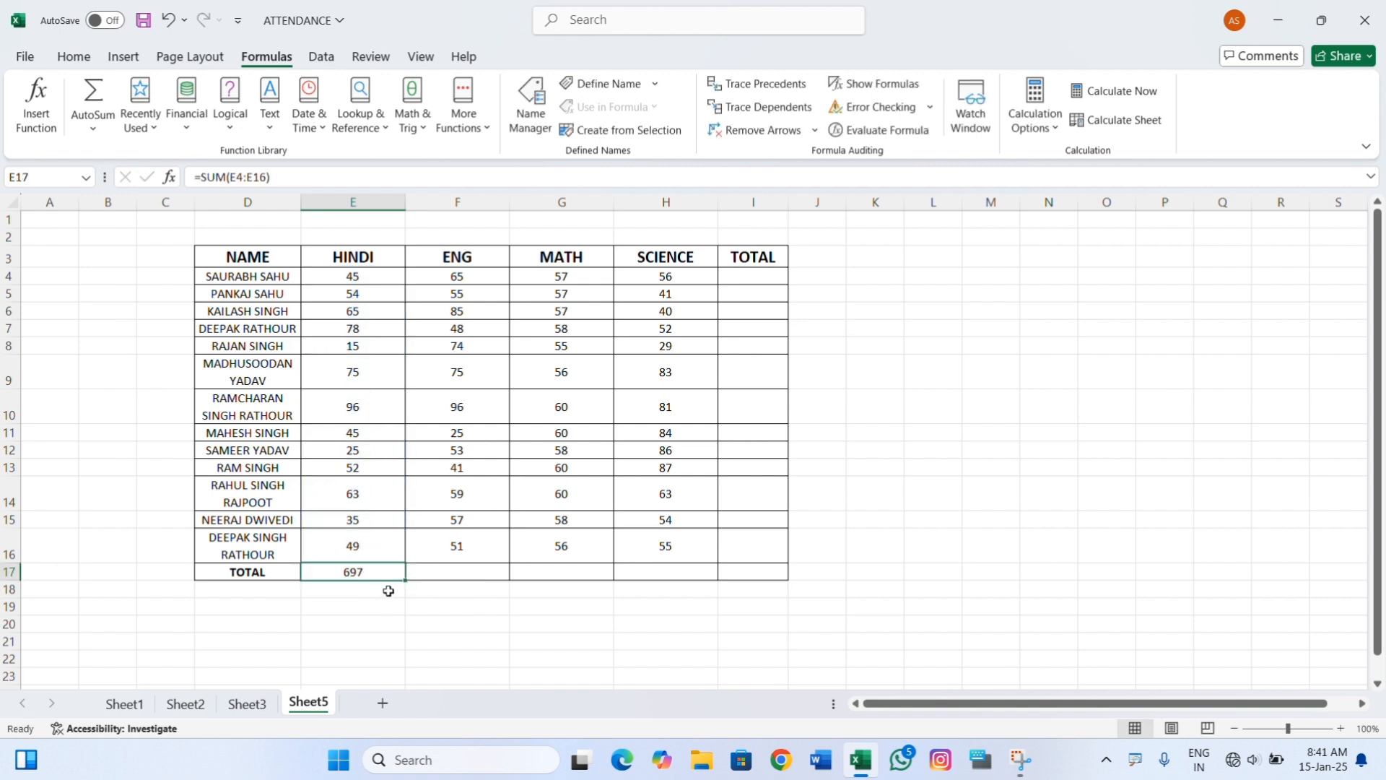
{"action": "left_click_drag", "start_coordinate": [403, 581], "coordinate": [667, 575]}
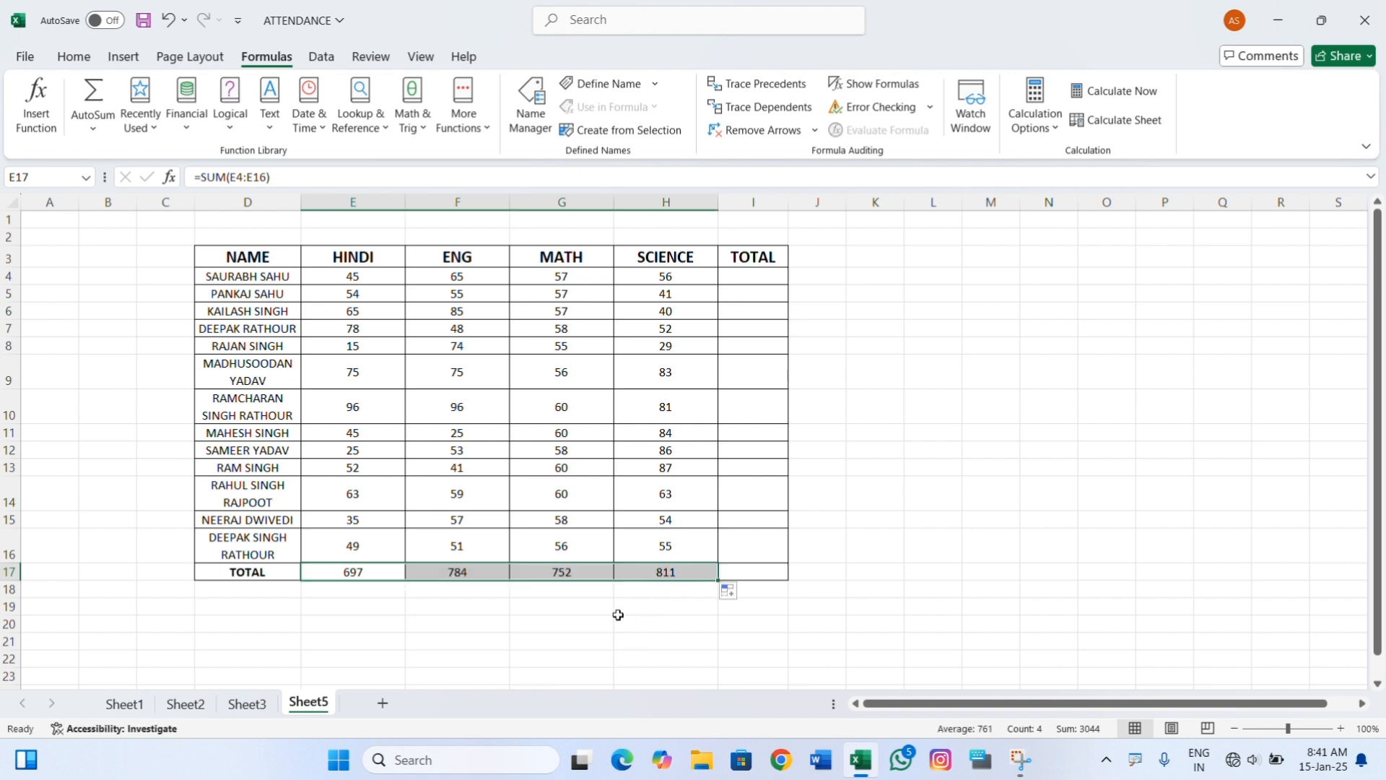
{"action": "key", "text": "Delete"}
{"action": "left_click_drag", "start_coordinate": [603, 524], "coordinate": [616, 529]}
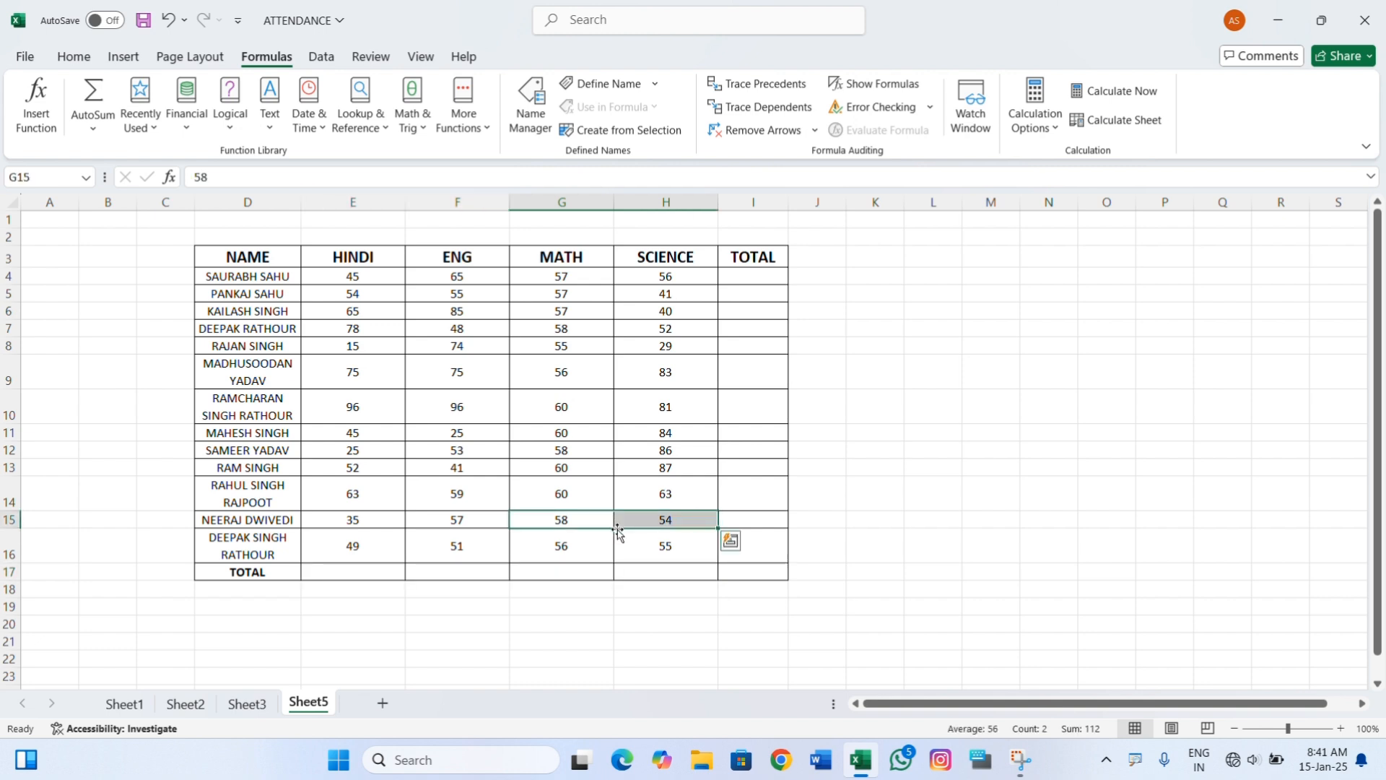
{"action": "left_click", "coordinate": [630, 571]}
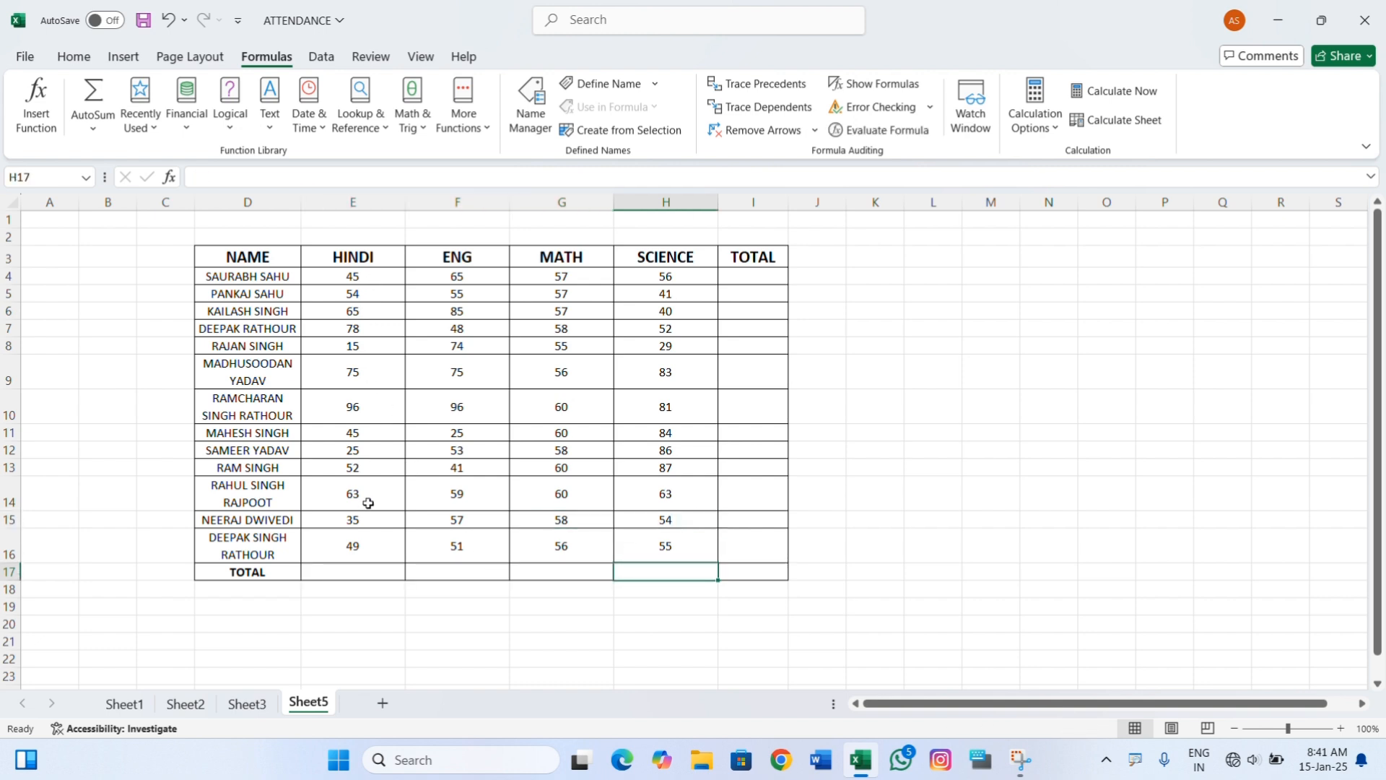
{"action": "left_click", "coordinate": [345, 567]}
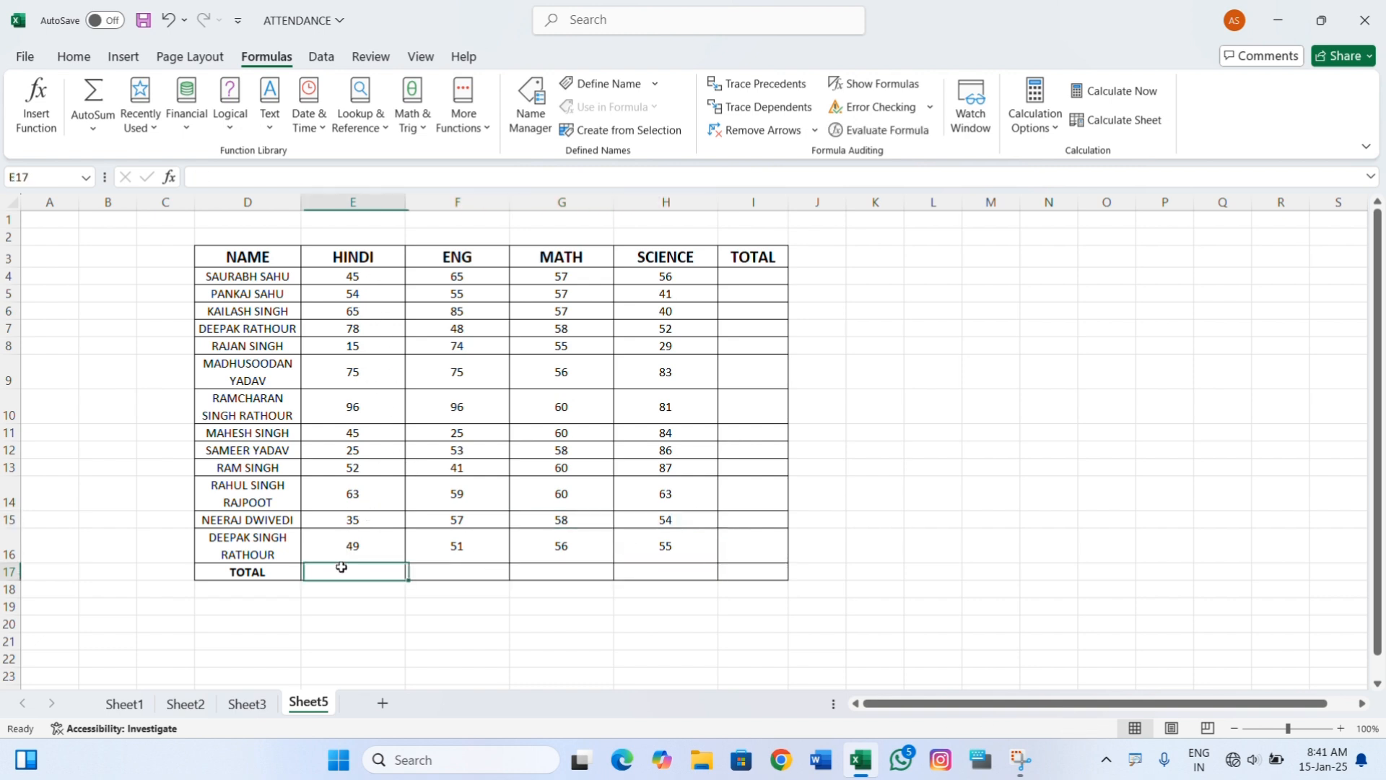
{"action": "left_click_drag", "start_coordinate": [354, 280], "coordinate": [355, 553]}
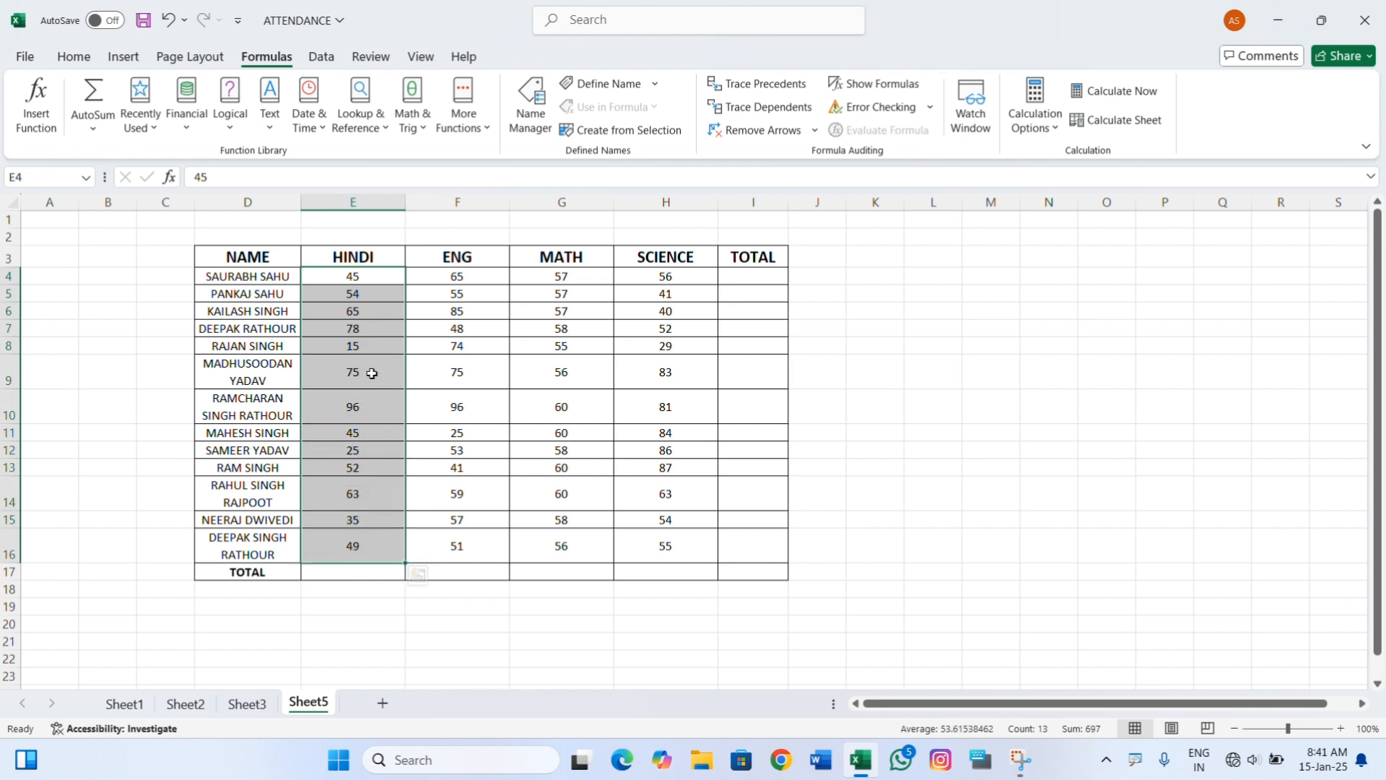
{"action": "left_click", "coordinate": [369, 479]}
{"action": "left_click_drag", "start_coordinate": [368, 282], "coordinate": [367, 552]}
{"action": "left_click", "coordinate": [357, 574]}
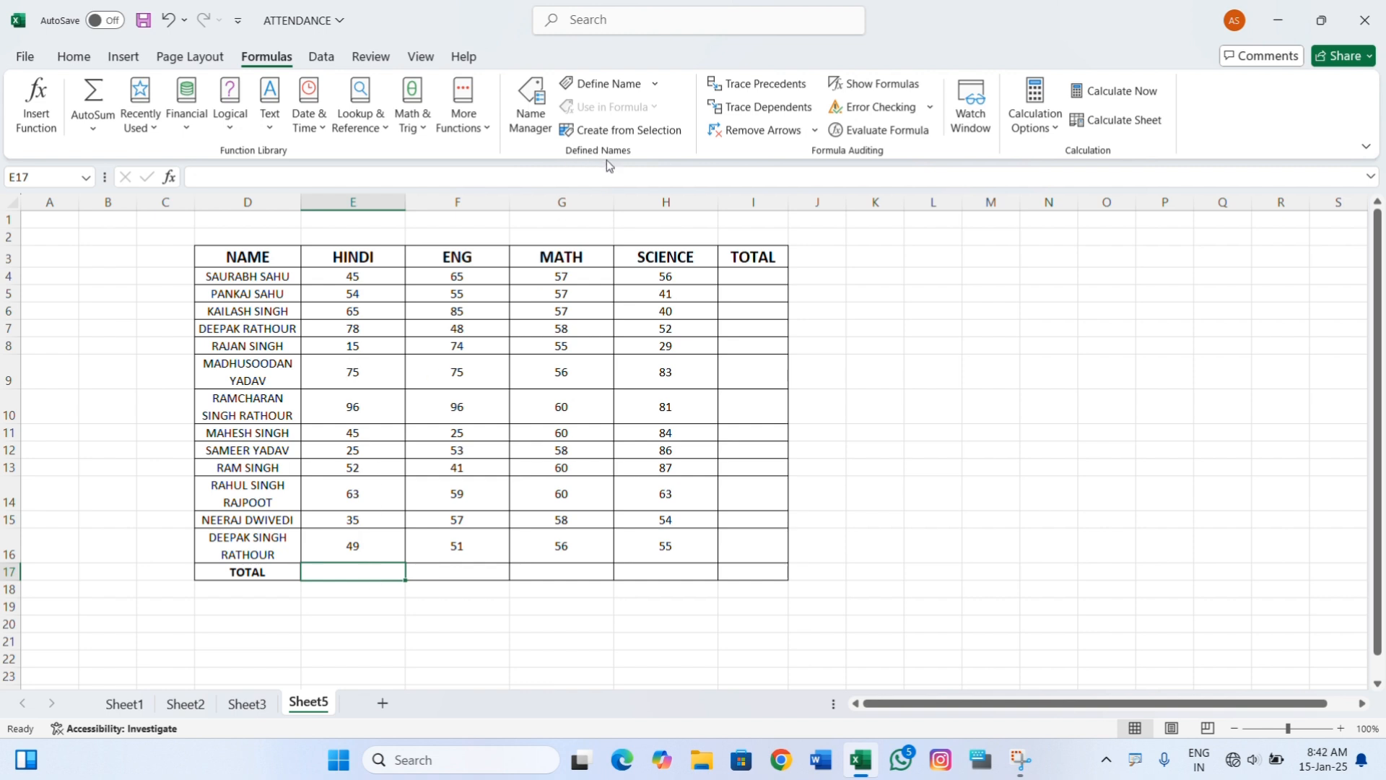
{"action": "left_click", "coordinate": [253, 277]}
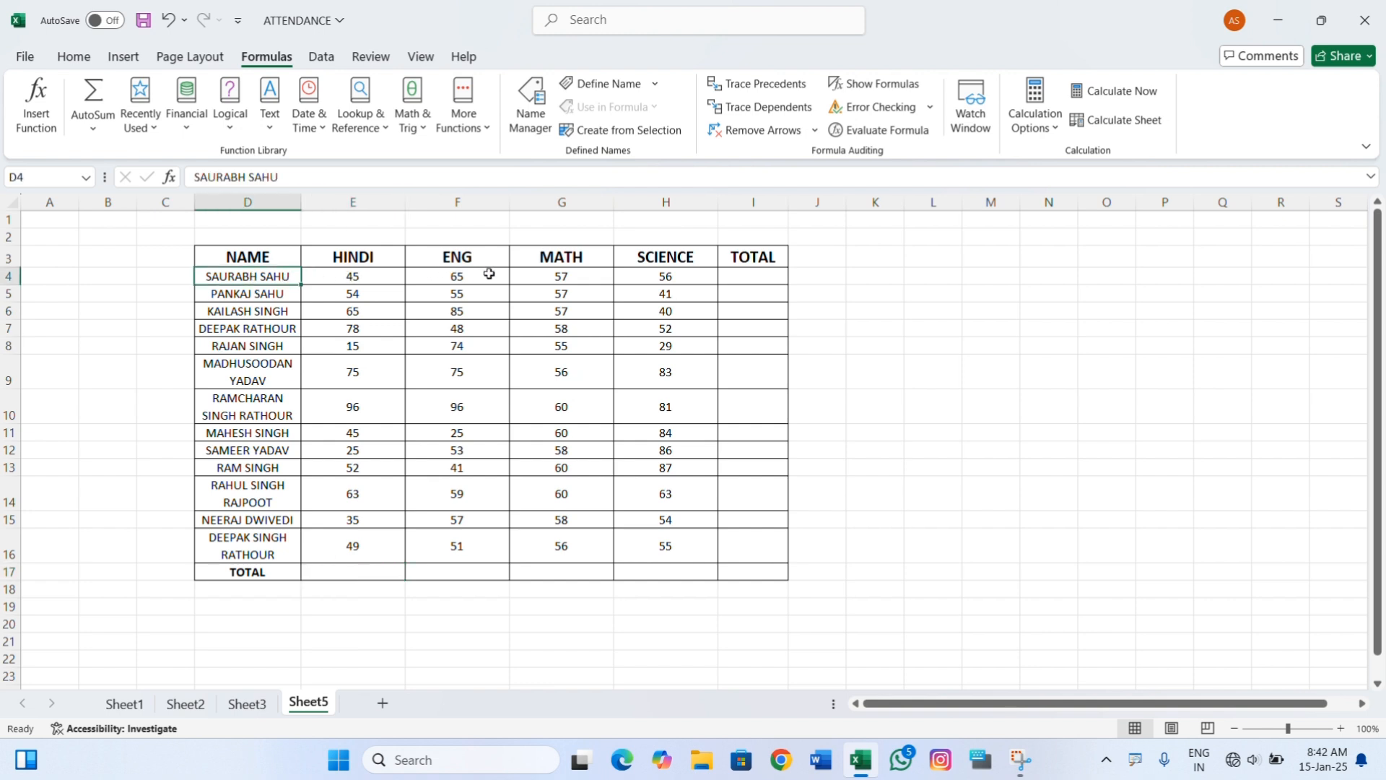
{"action": "left_click", "coordinate": [731, 278]}
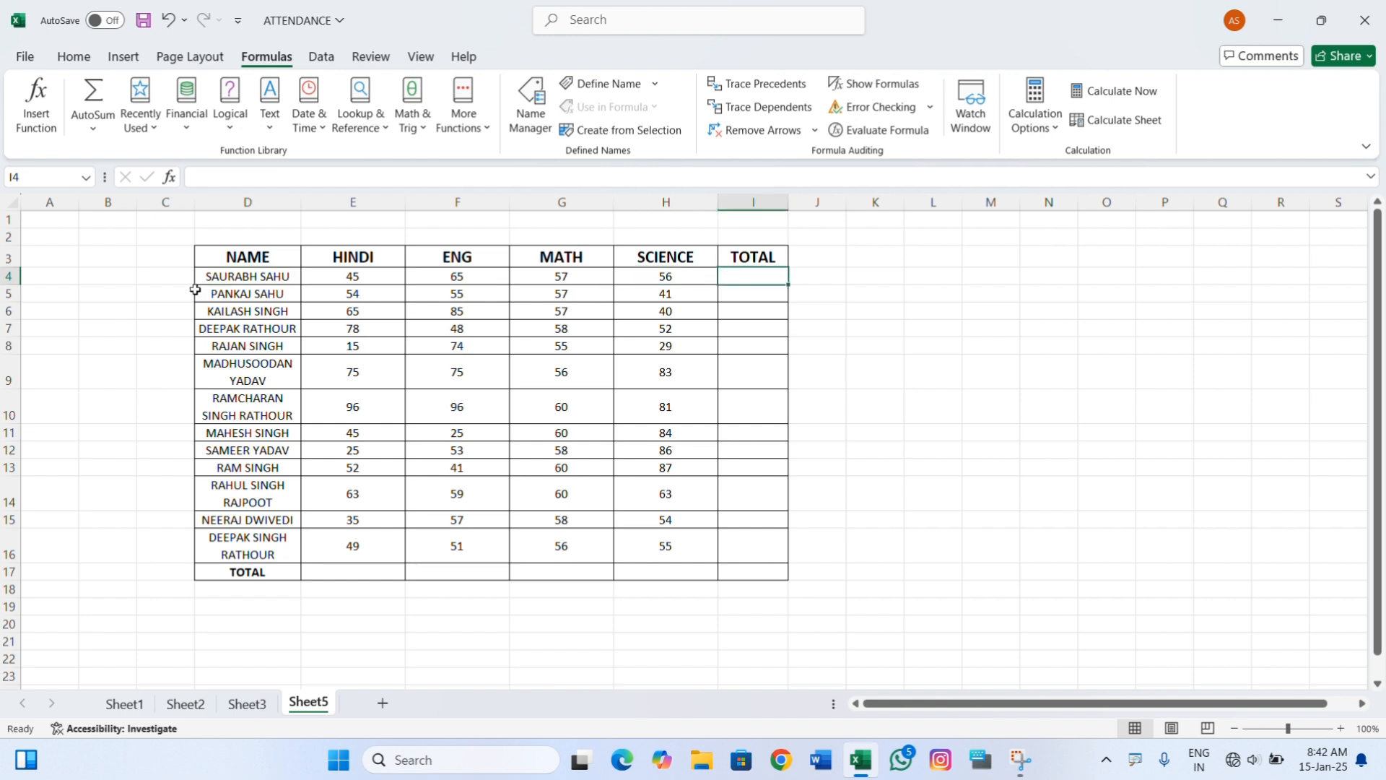
Define a name for the range D4:H4 with Workbook scope, keeping the suggested student name.
{"action": "left_click_drag", "start_coordinate": [208, 277], "coordinate": [679, 272]}
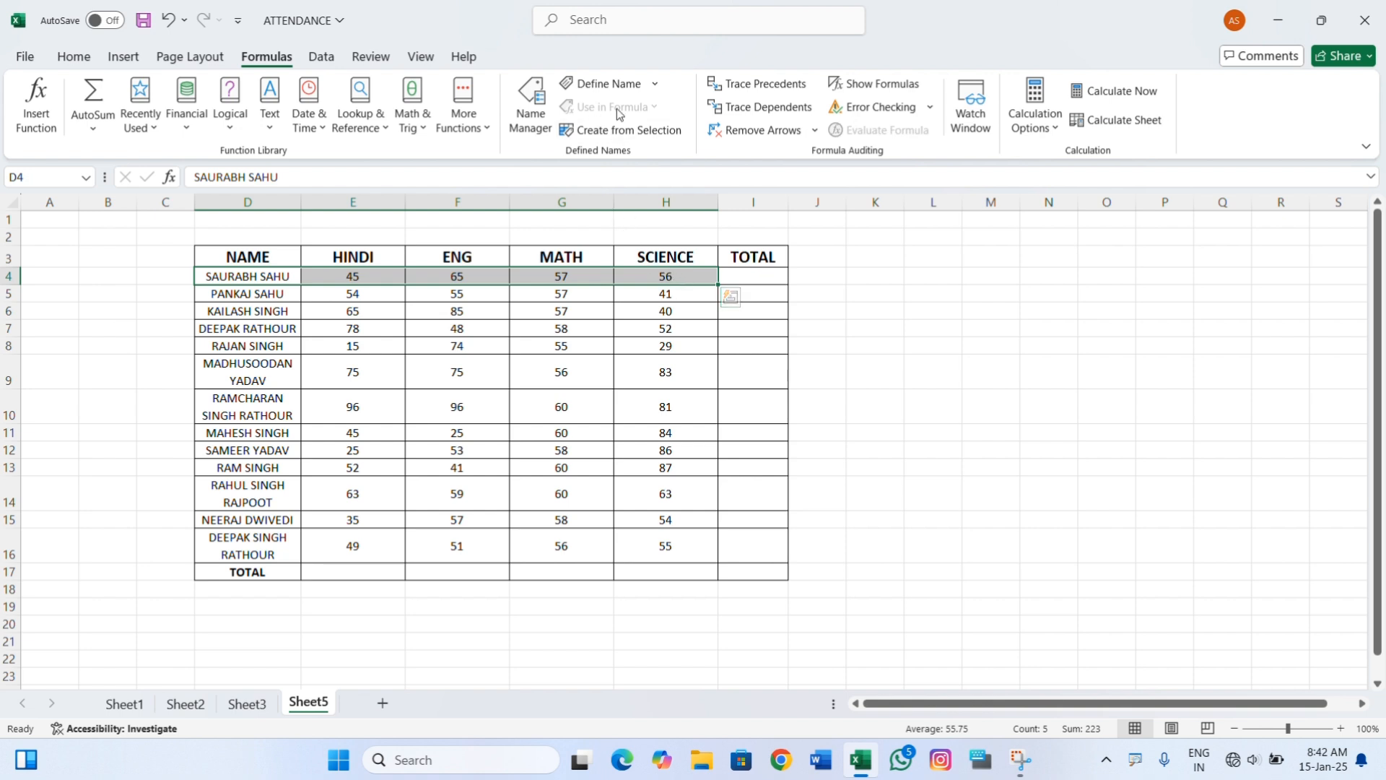
{"action": "left_click", "coordinate": [610, 84]}
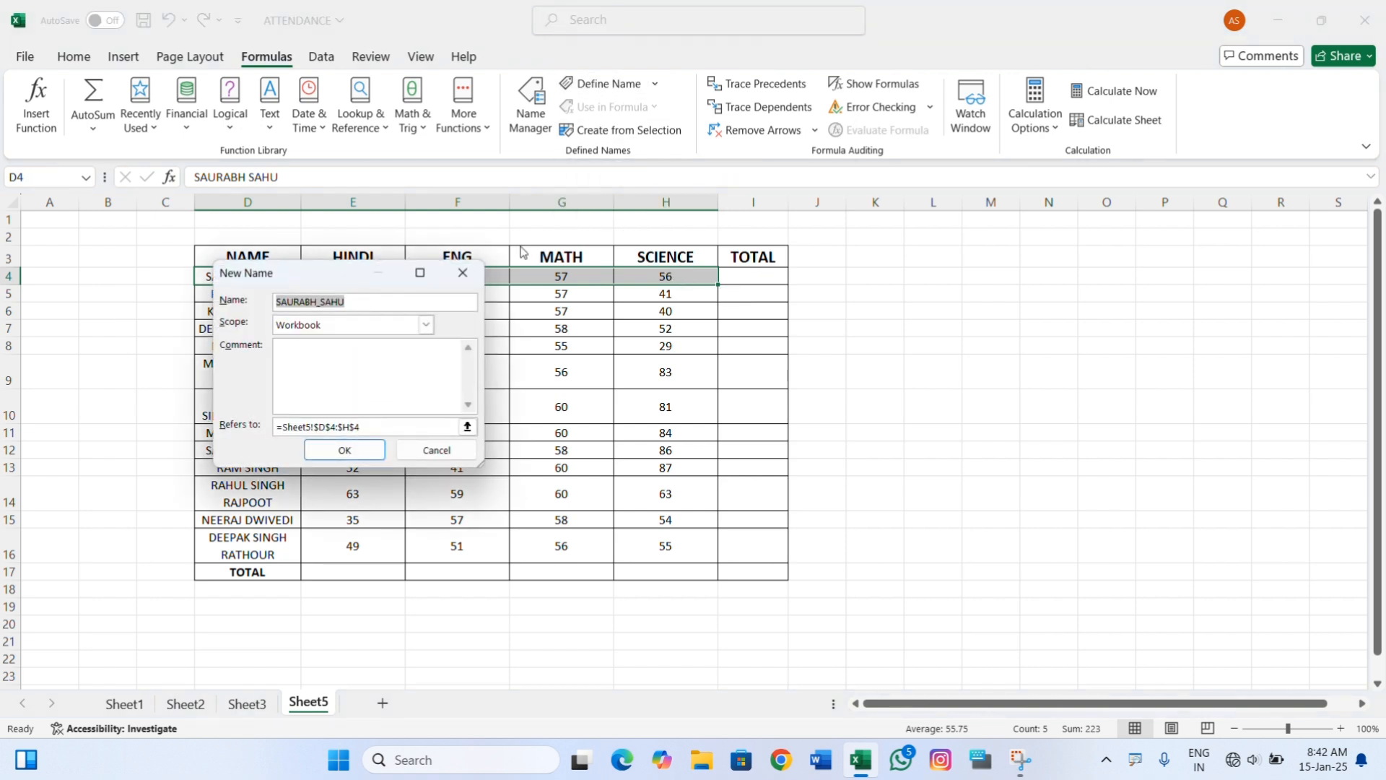
{"action": "left_click_drag", "start_coordinate": [307, 280], "coordinate": [895, 291]}
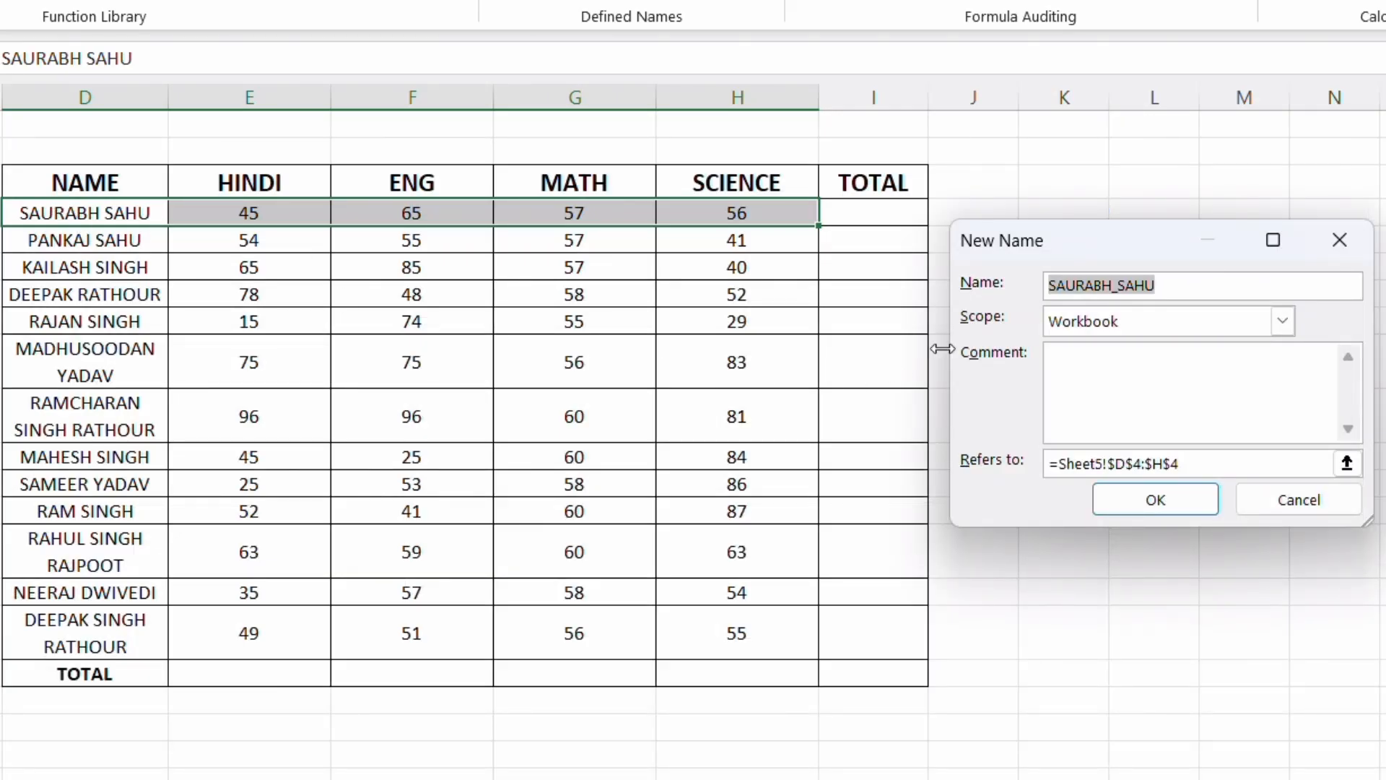
{"action": "left_click", "coordinate": [1289, 326]}
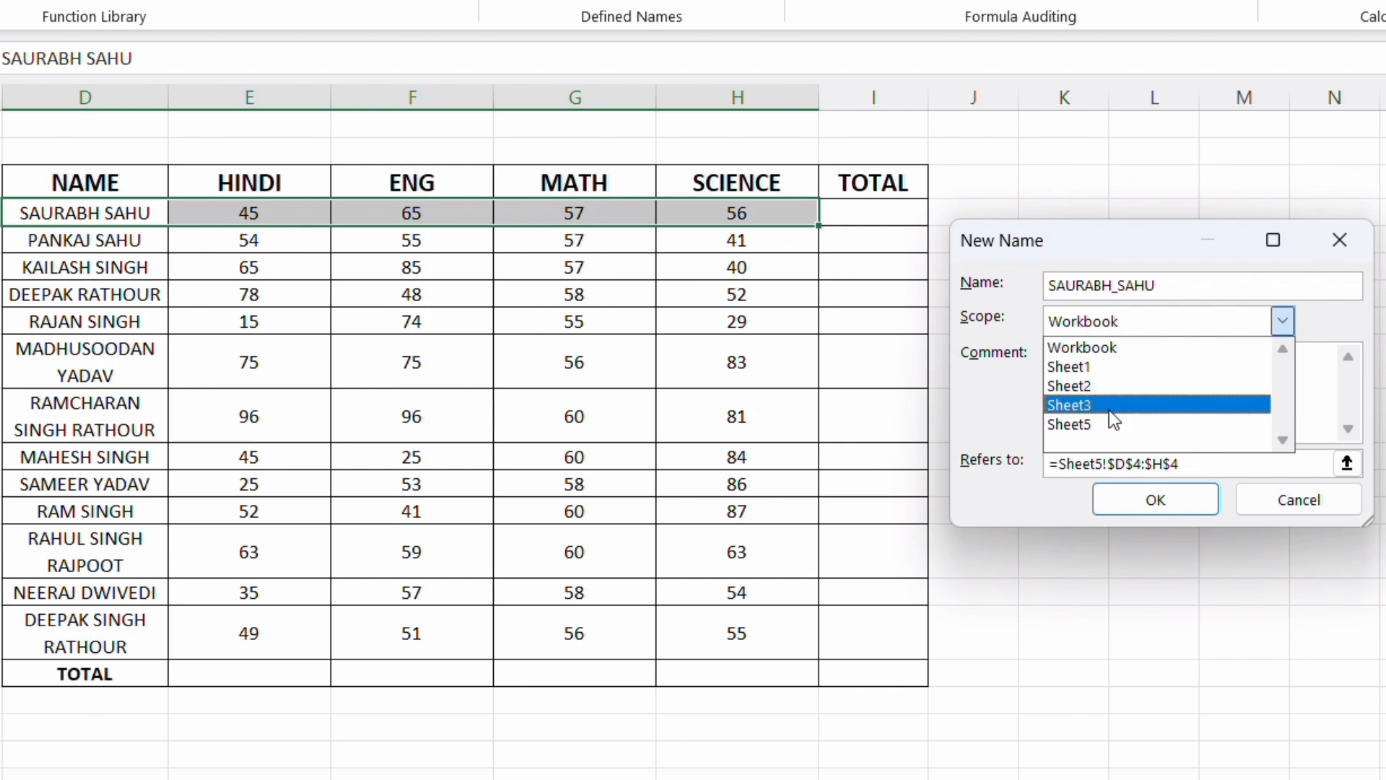
{"action": "left_click", "coordinate": [1284, 322]}
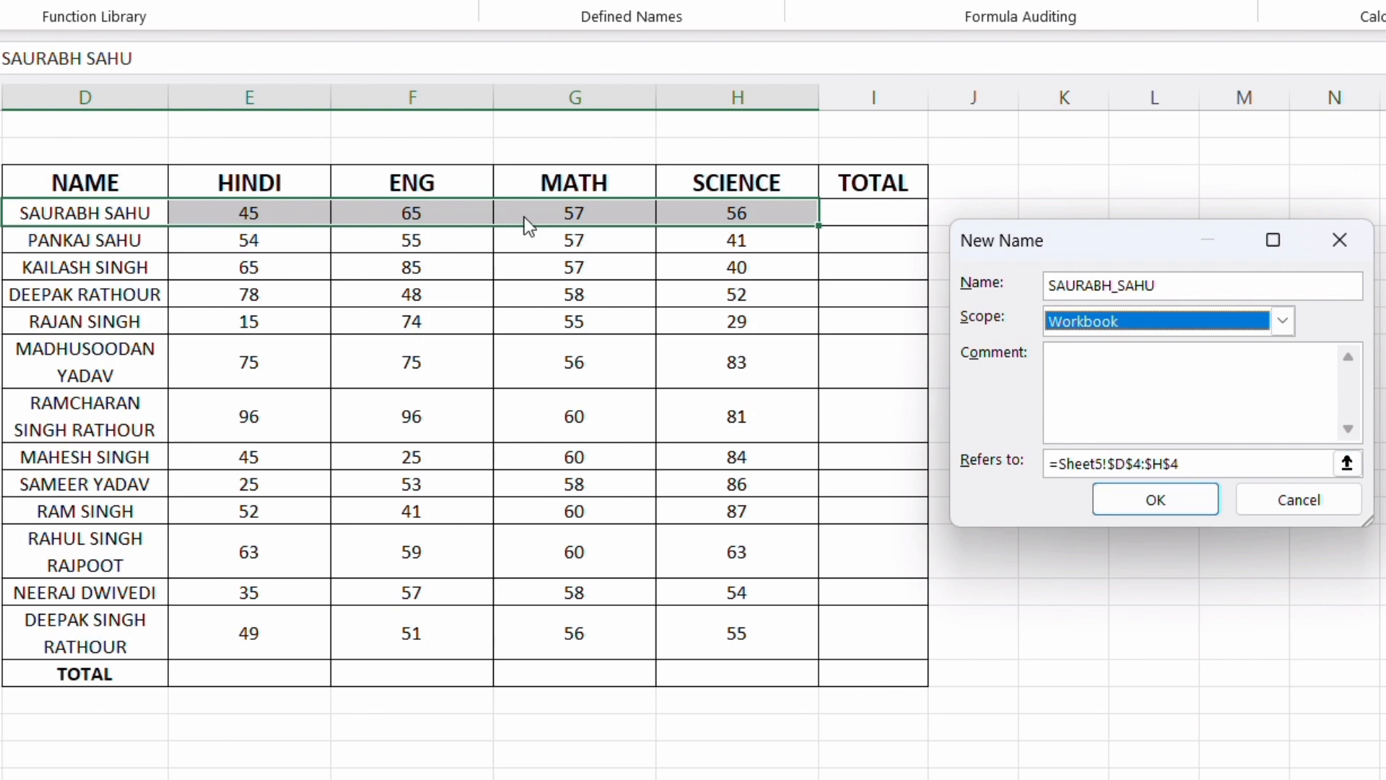
{"action": "left_click", "coordinate": [1162, 511]}
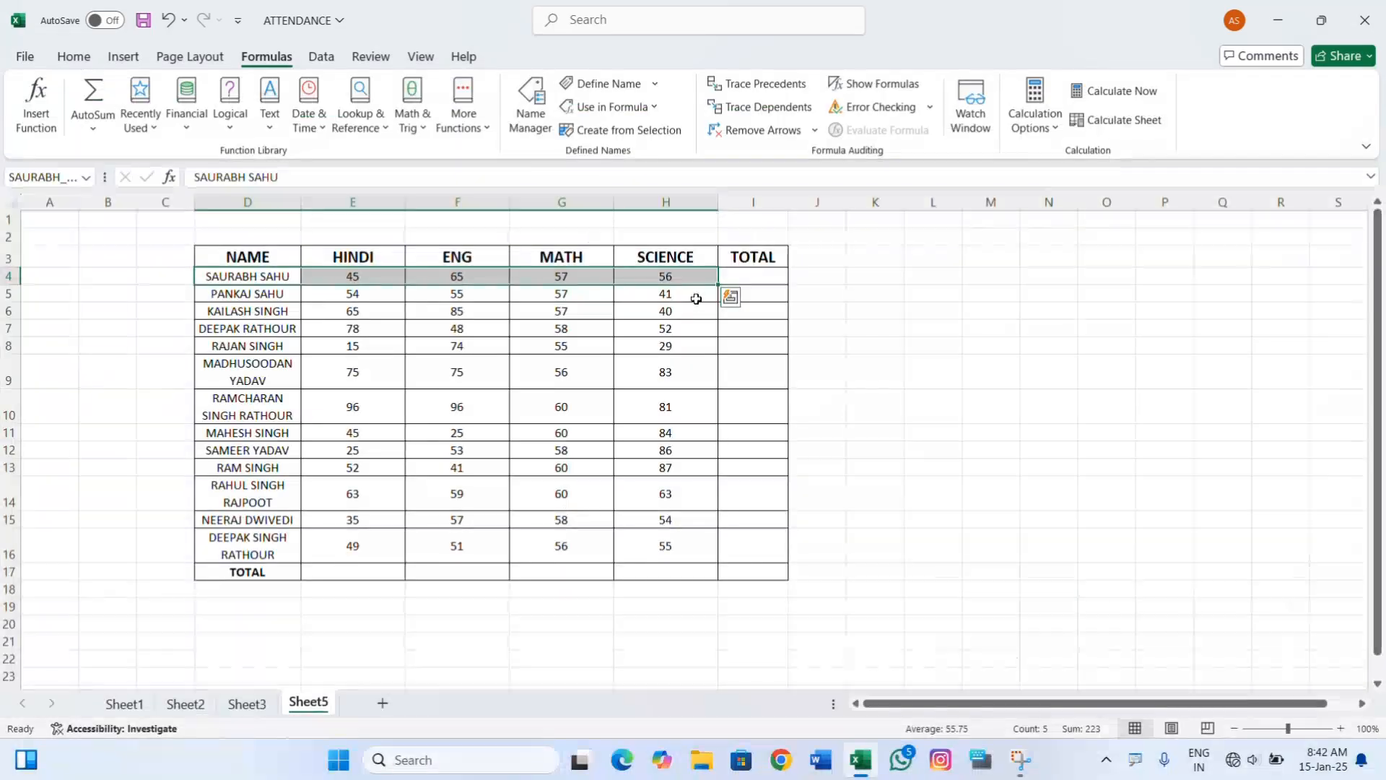
Enter a SUM formula in cell I4 that uses the first student's defined name as its argument.
{"action": "left_click", "coordinate": [746, 275]}
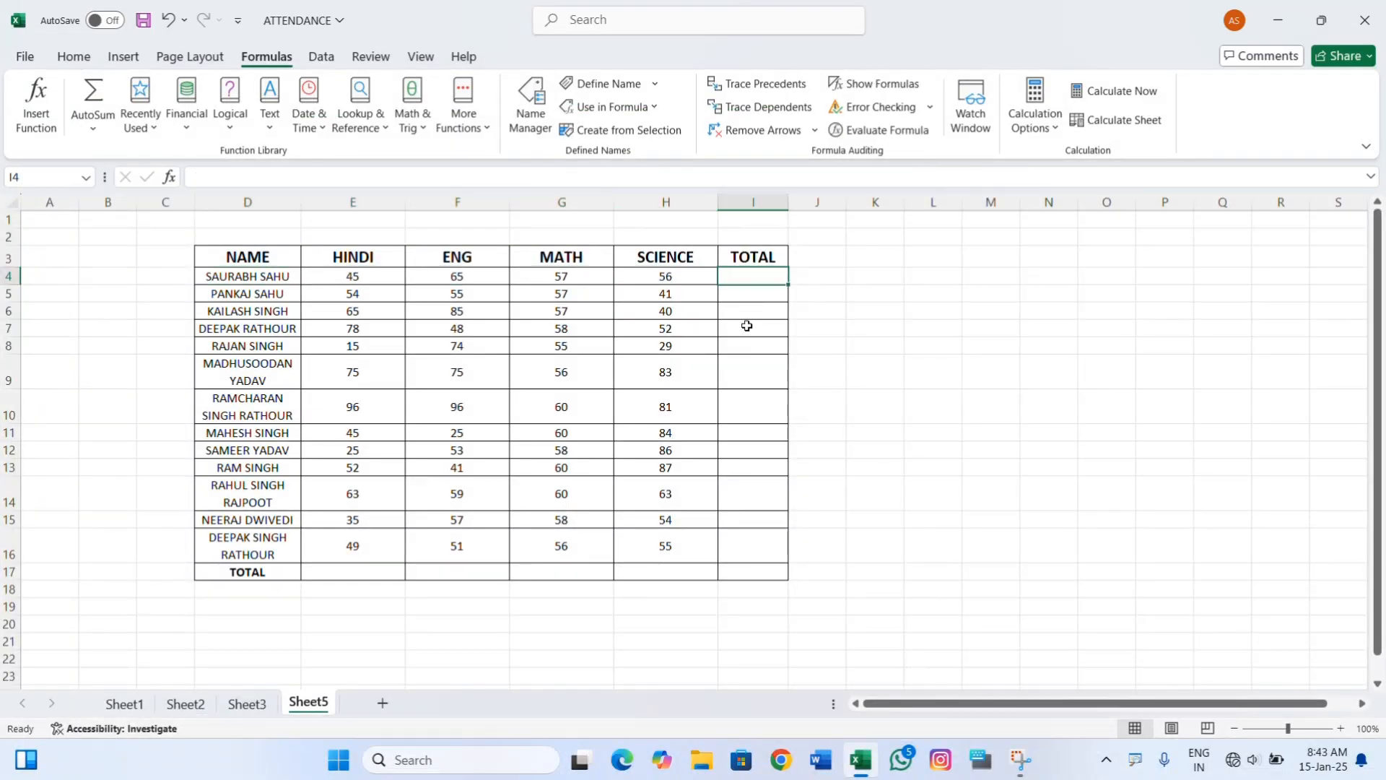
{"action": "type", "text": "=SUM("}
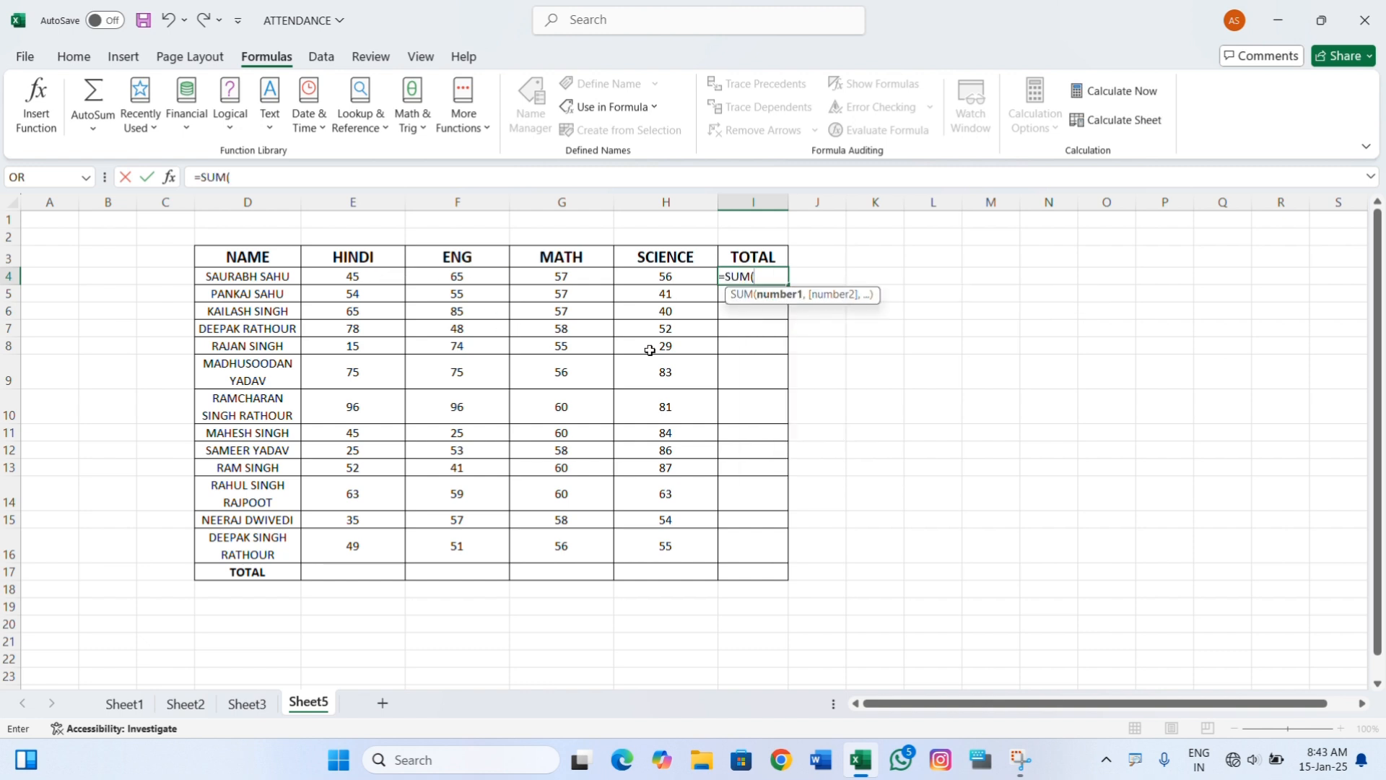
{"action": "type", "text": "sau"}
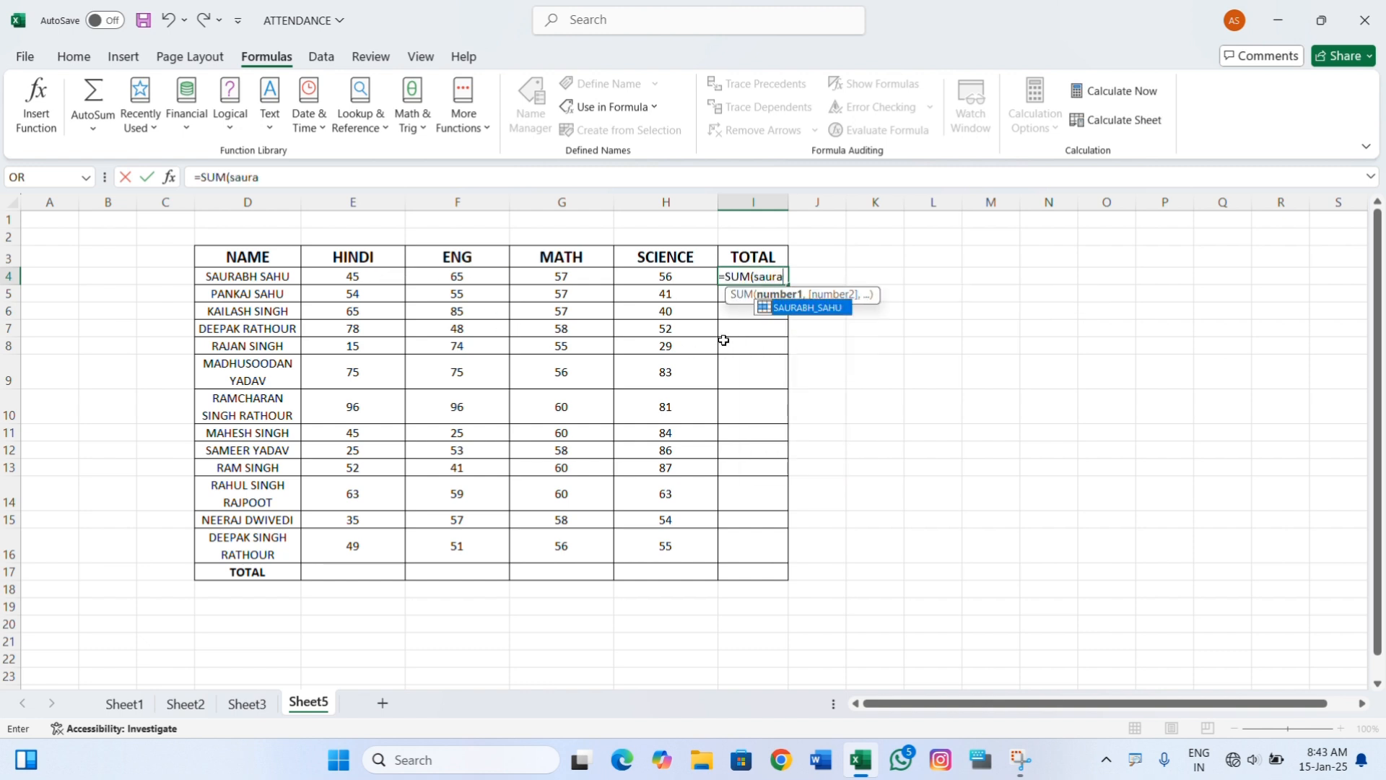
{"action": "type", "text": "rabh"}
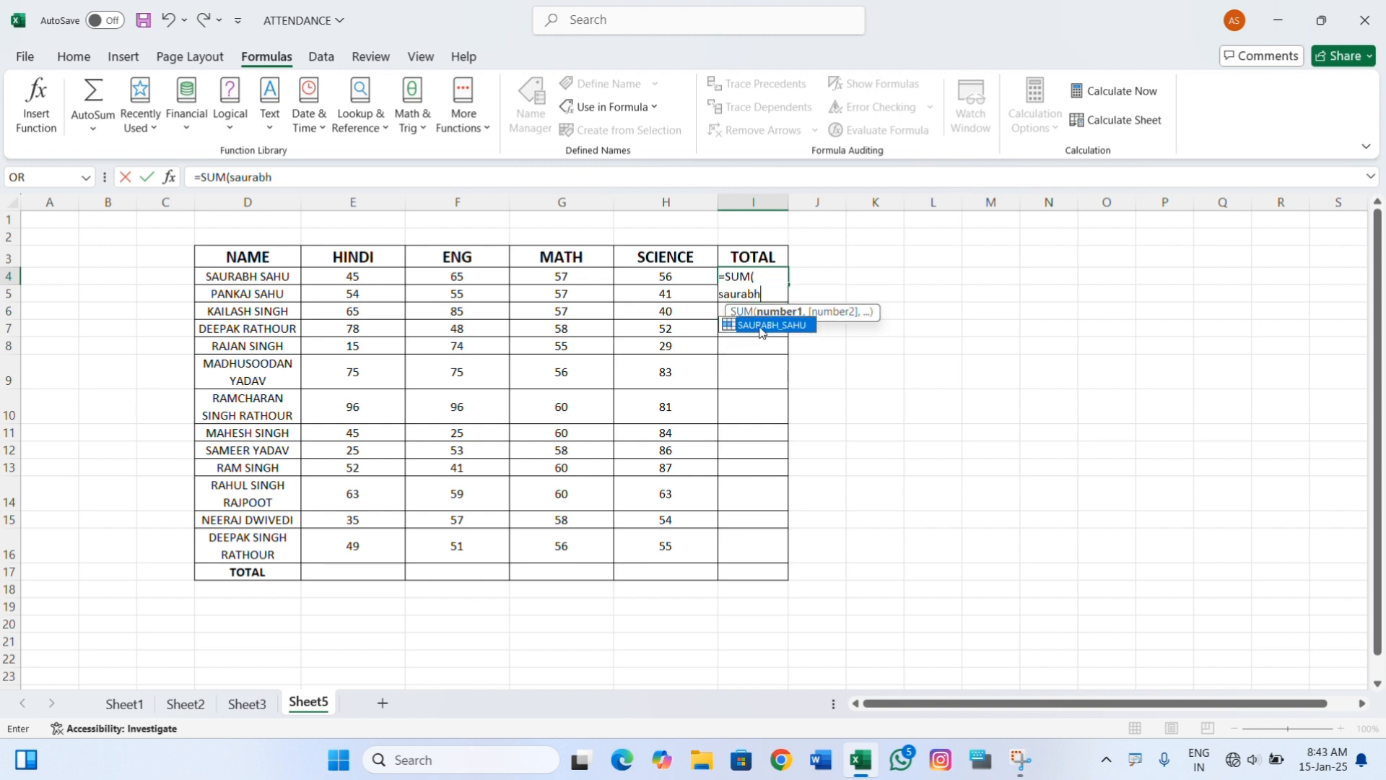
{"action": "double_click", "coordinate": [762, 325]}
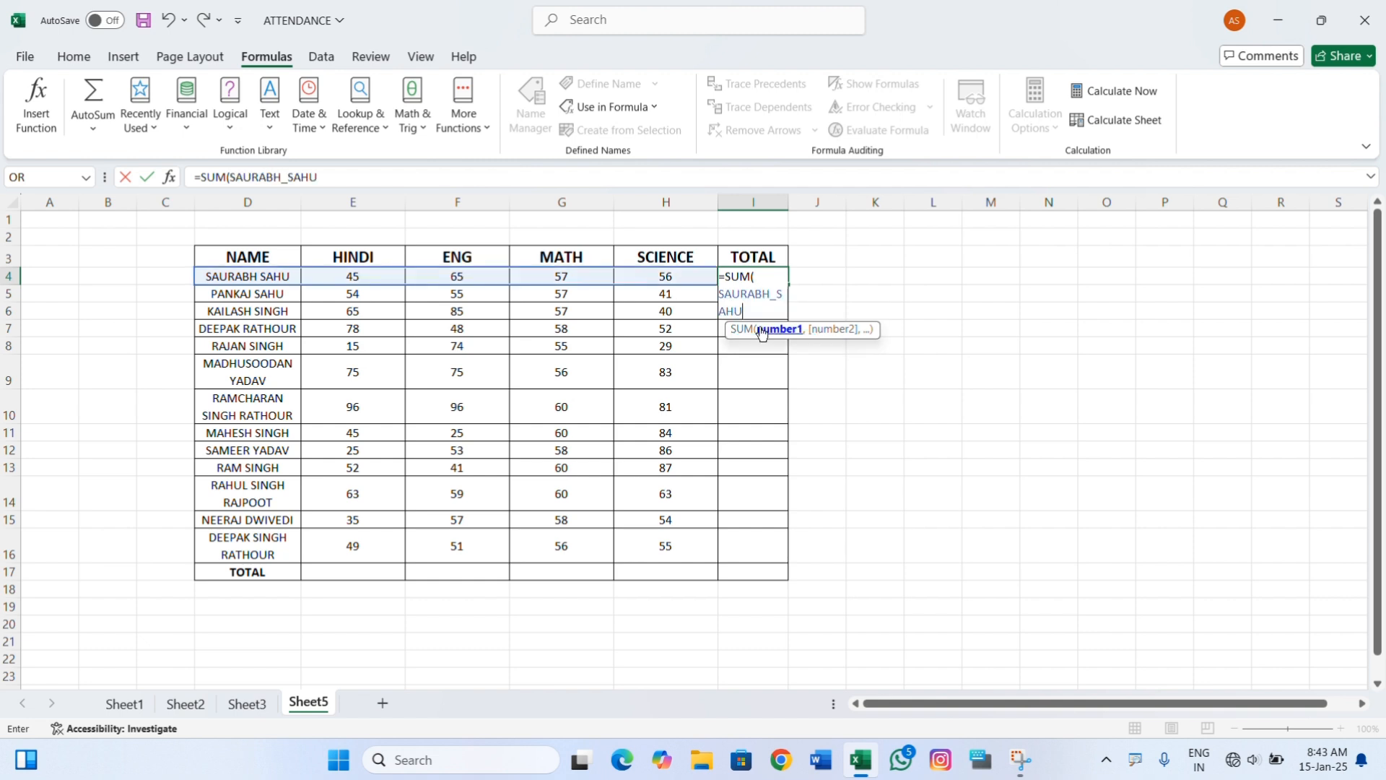
{"action": "type", "text": ")"}
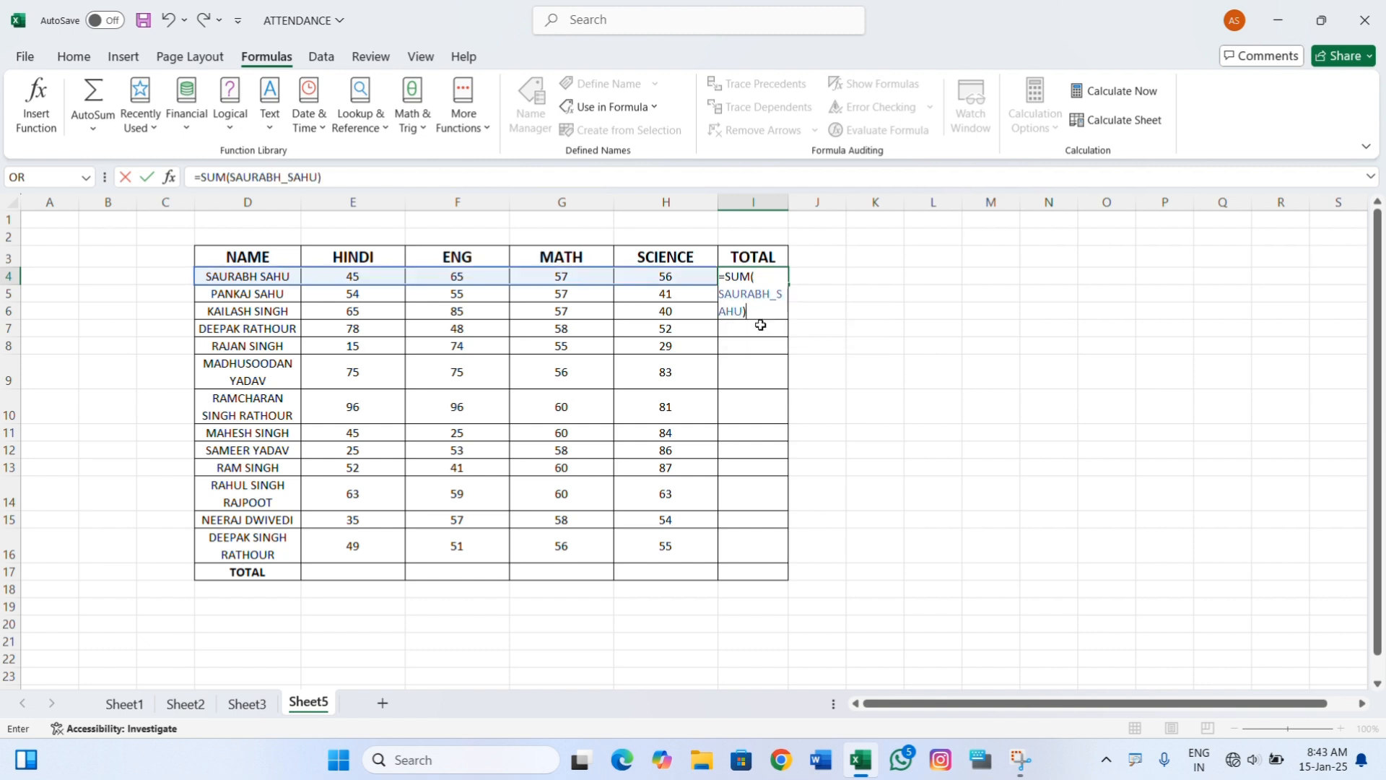
{"action": "key", "text": "Return"}
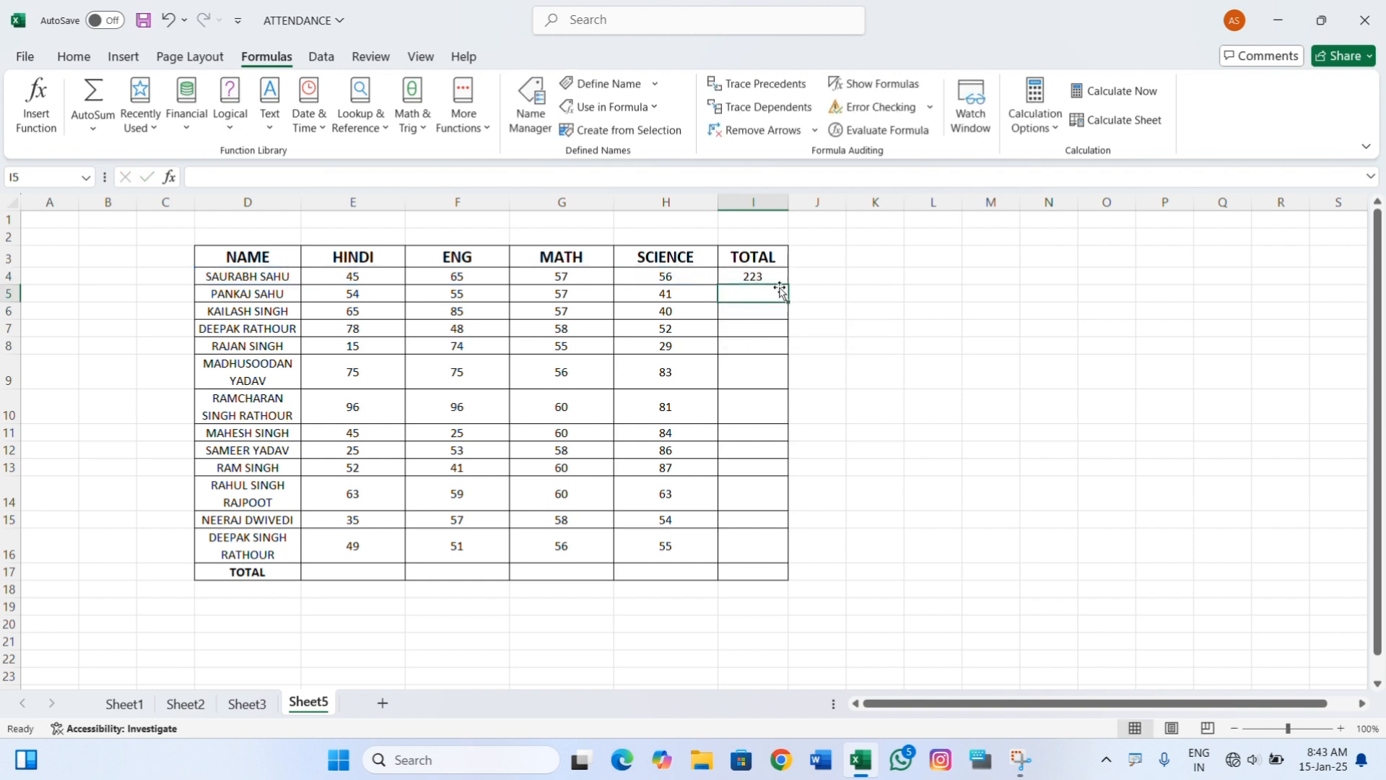
{"action": "left_click", "coordinate": [754, 277]}
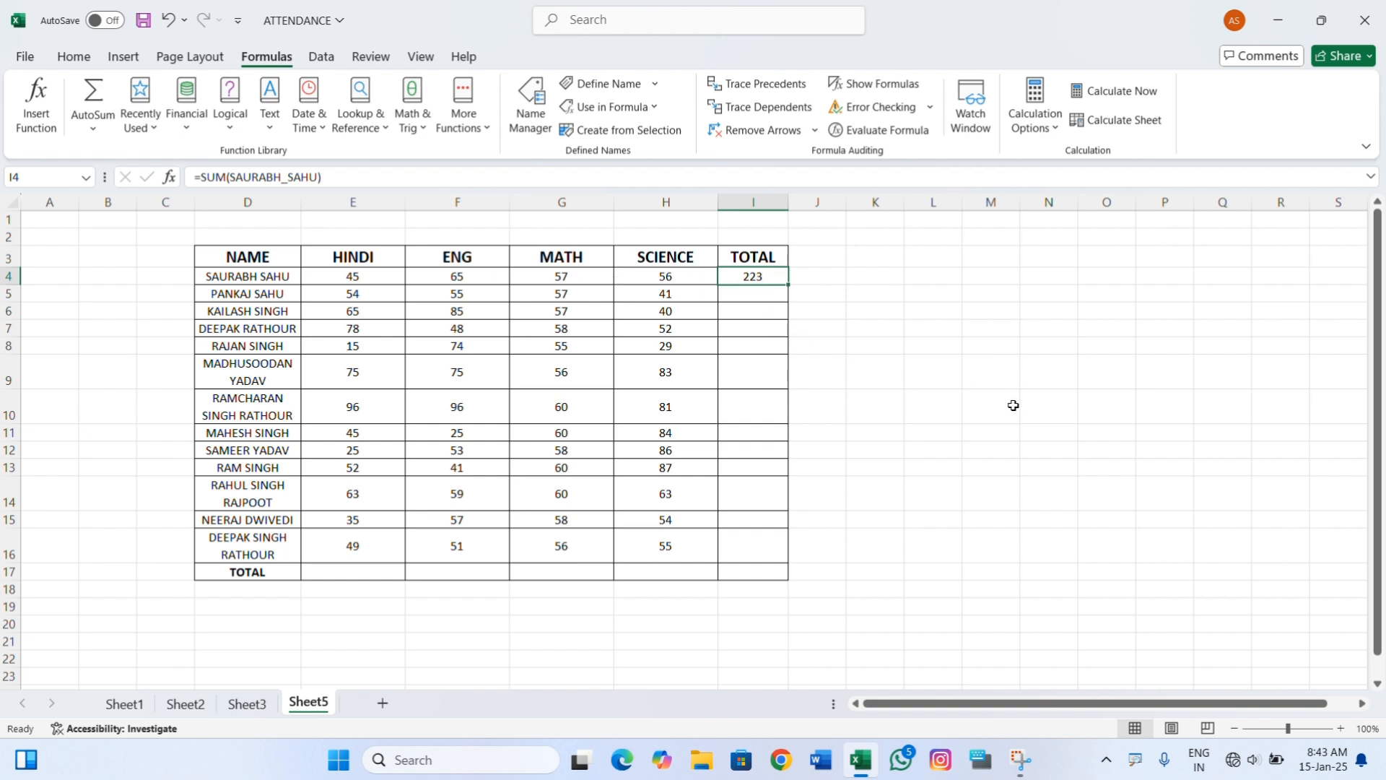
Enter a SUM formula using the first student's defined name in cell M10, and clear it after checking it against E4:H4.
{"action": "left_click", "coordinate": [988, 418]}
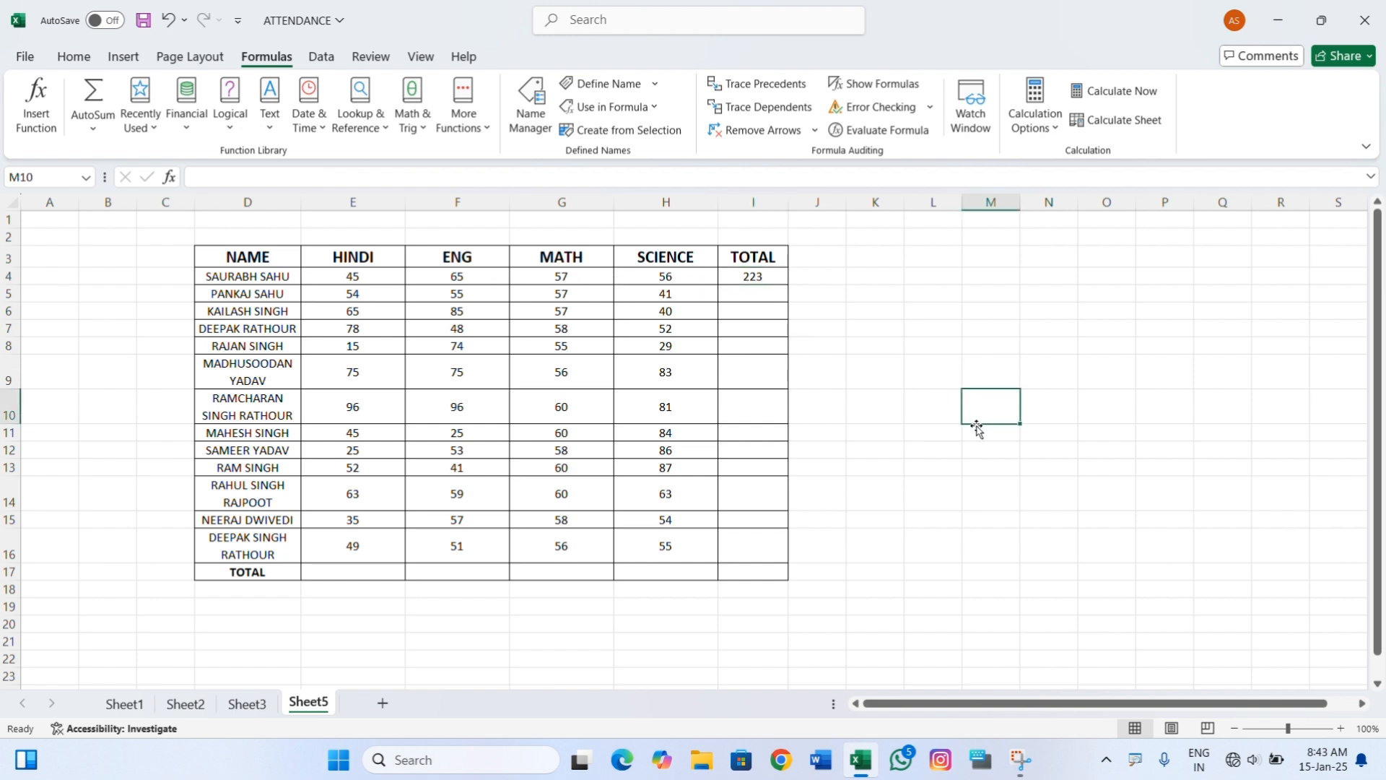
{"action": "type", "text": "=sum"}
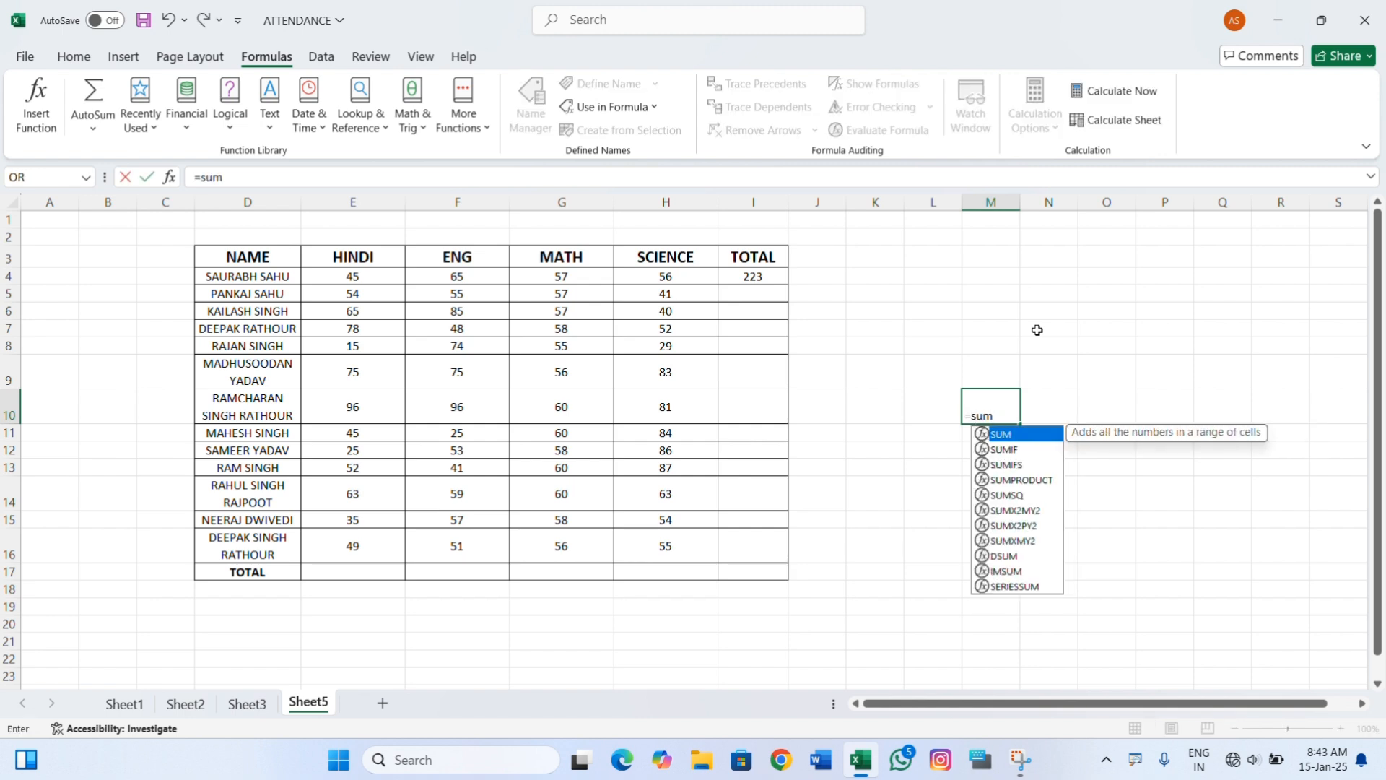
{"action": "key", "text": "Tab"}
{"action": "type", "text": "sa"}
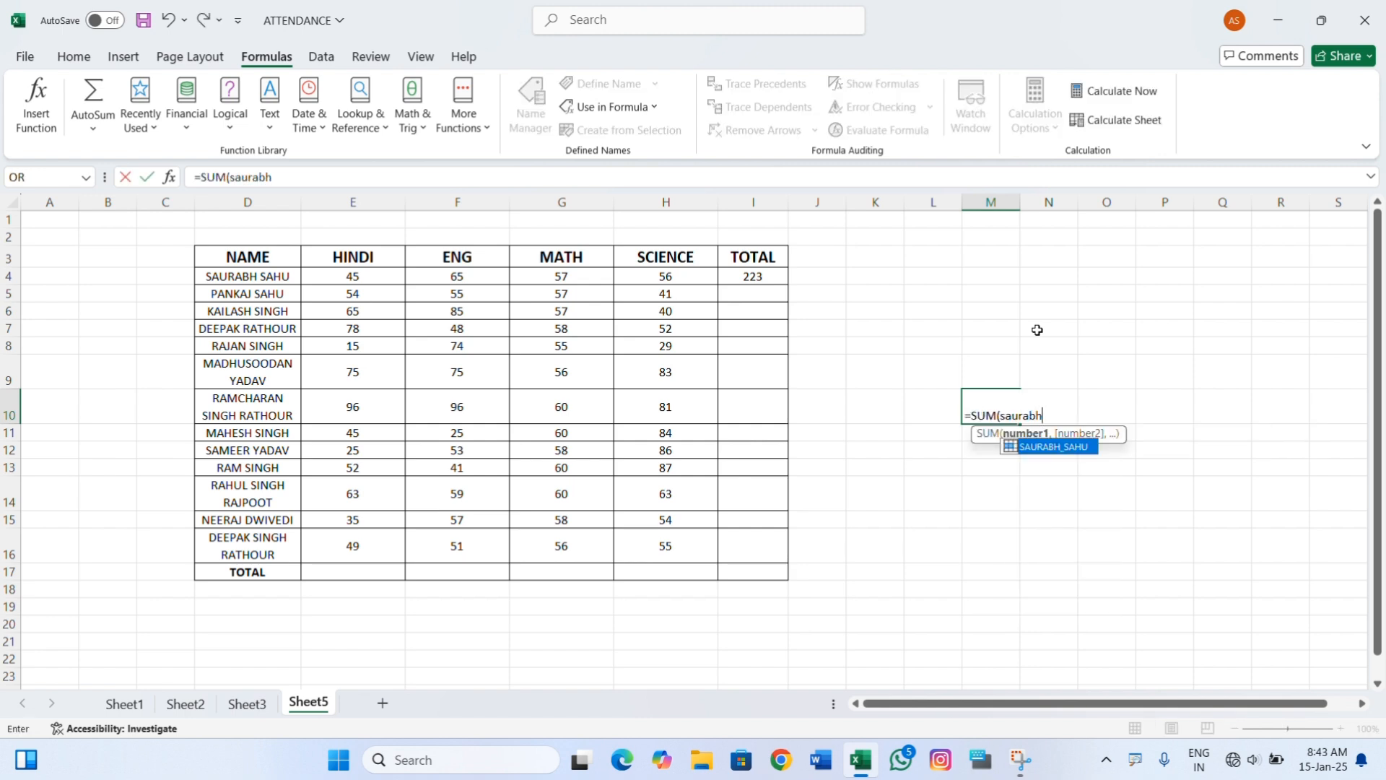
{"action": "type", "text": "urabh"}
{"action": "key", "text": "Tab"}
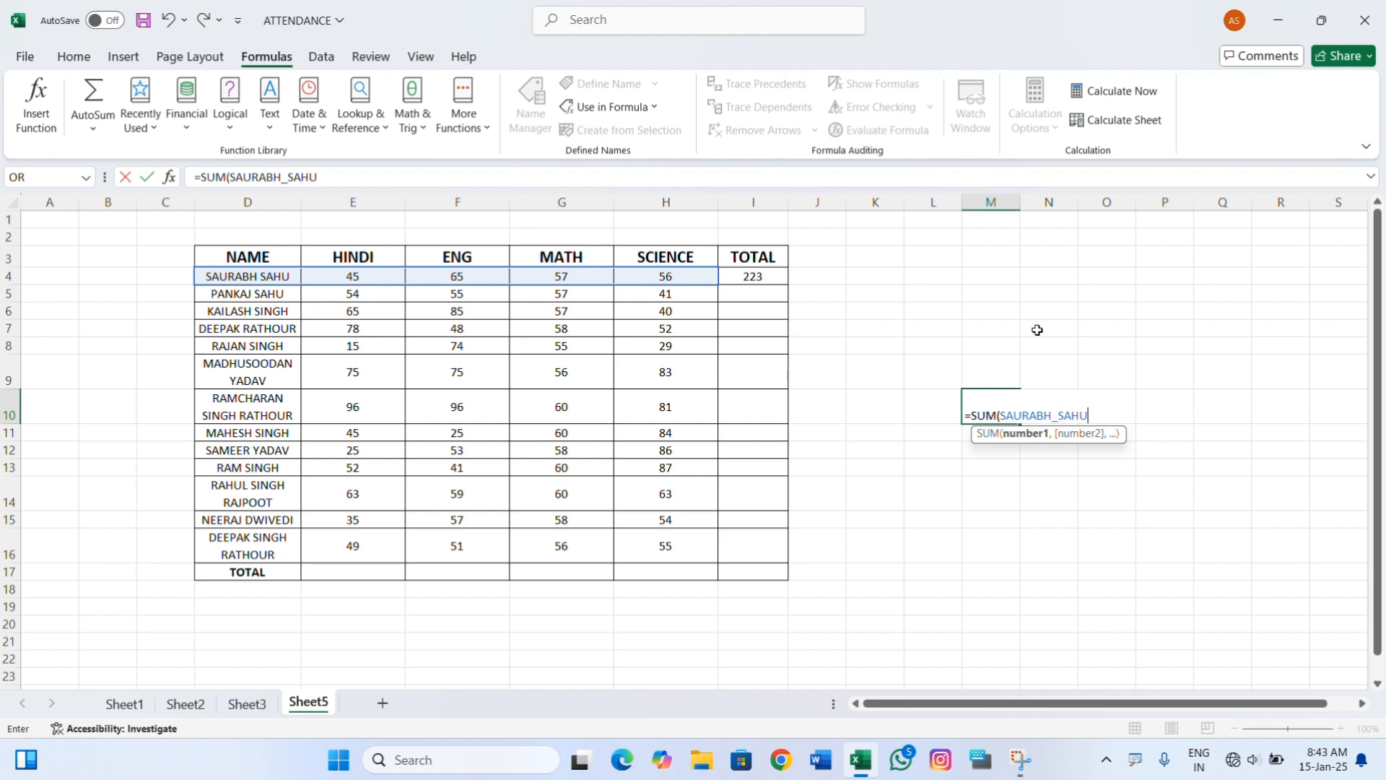
{"action": "key", "text": "Return"}
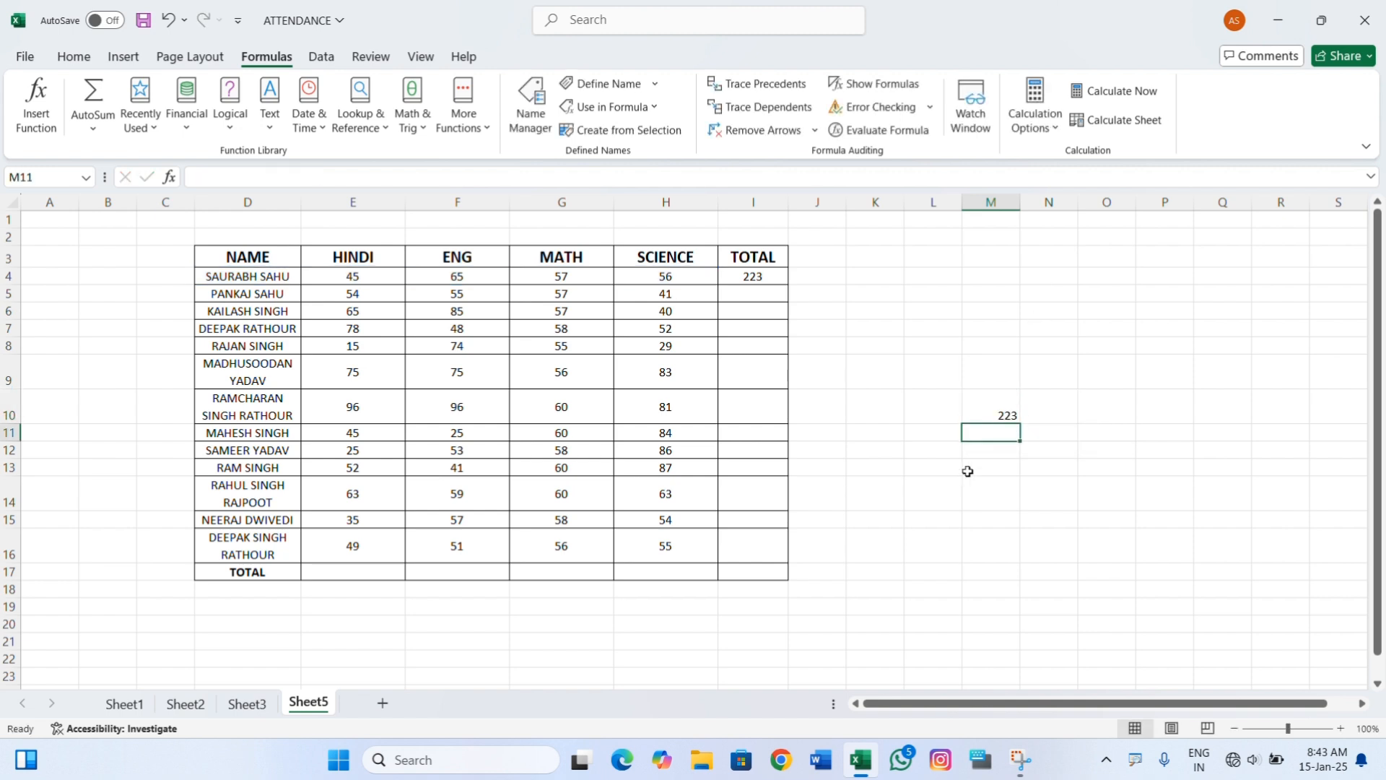
{"action": "left_click", "coordinate": [989, 407]}
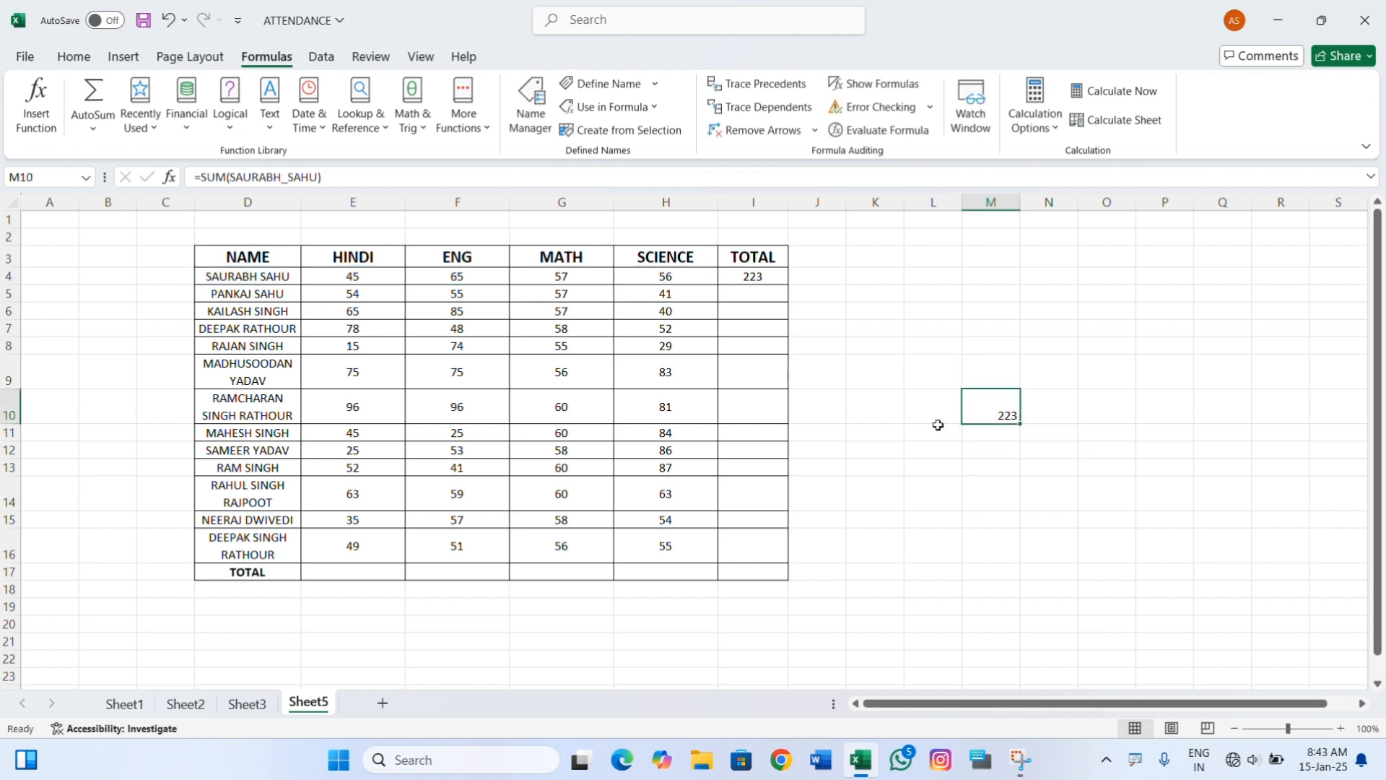
{"action": "left_click_drag", "start_coordinate": [353, 276], "coordinate": [653, 277]}
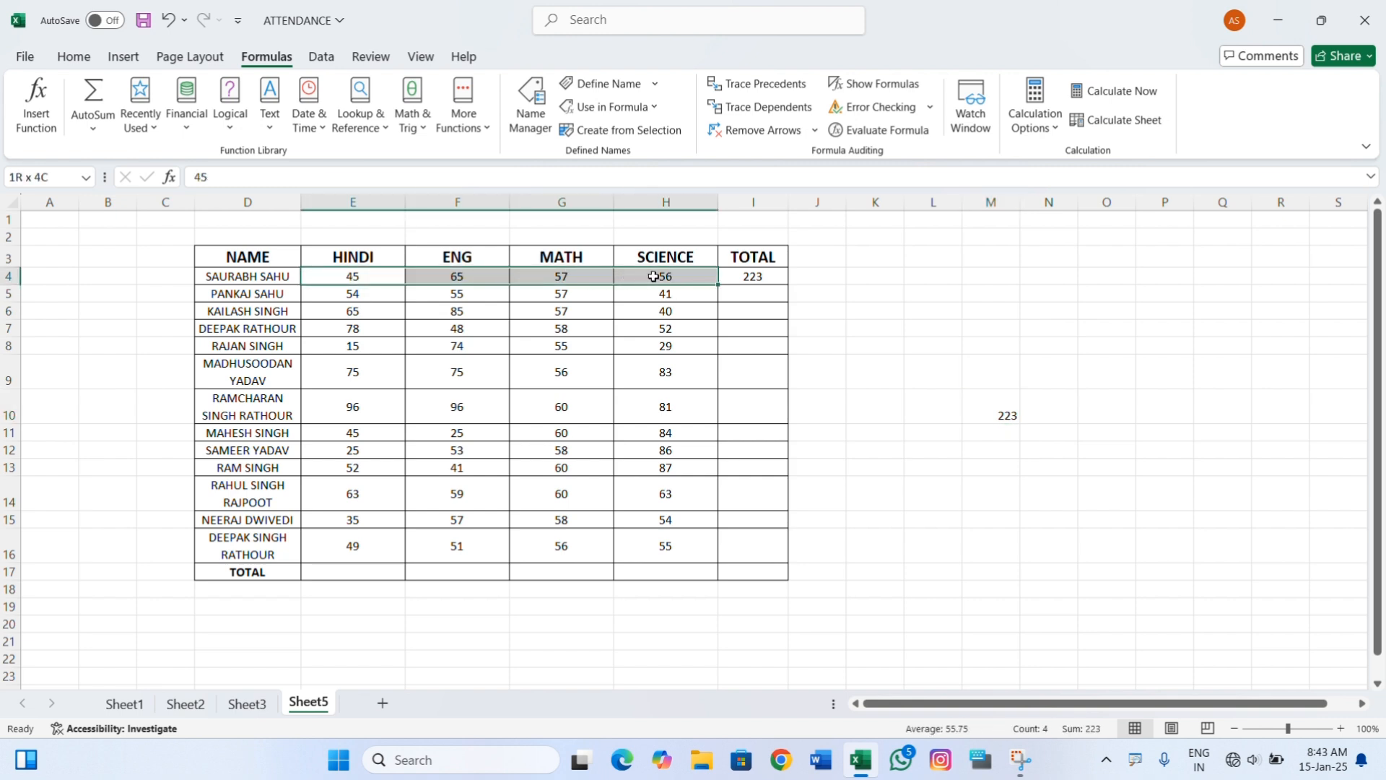
{"action": "left_click", "coordinate": [1009, 413]}
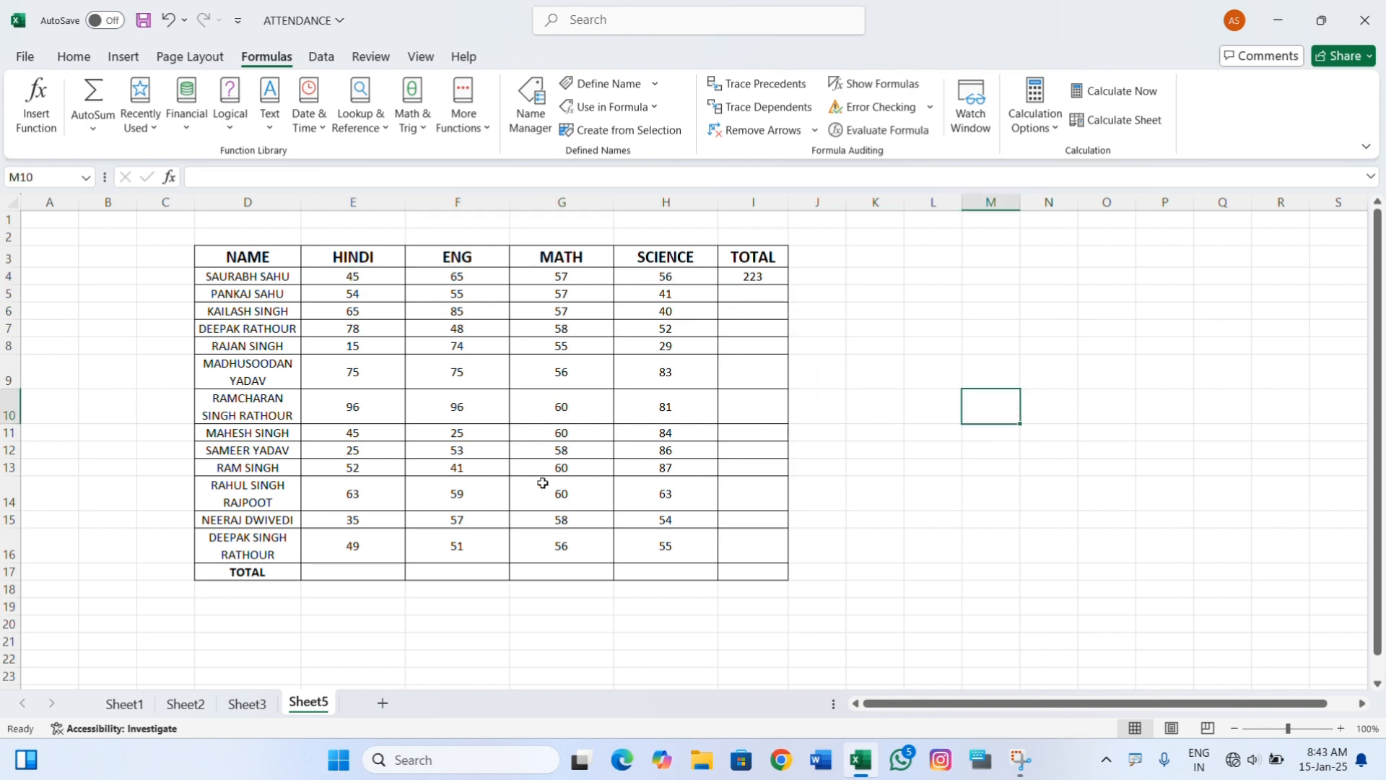
Define the name HINDI with Workbook scope for the range E3:E16.
{"action": "left_click", "coordinate": [371, 570]}
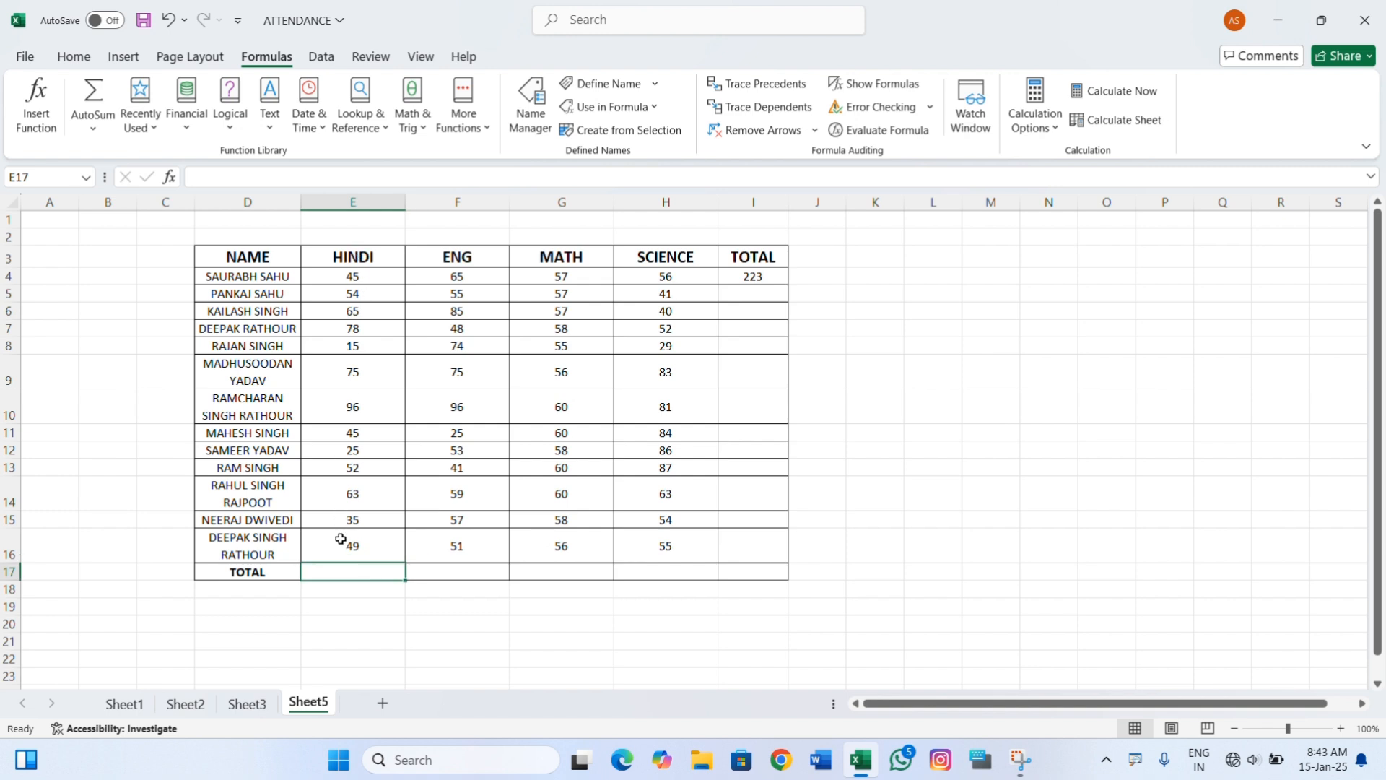
{"action": "left_click_drag", "start_coordinate": [366, 262], "coordinate": [351, 545]}
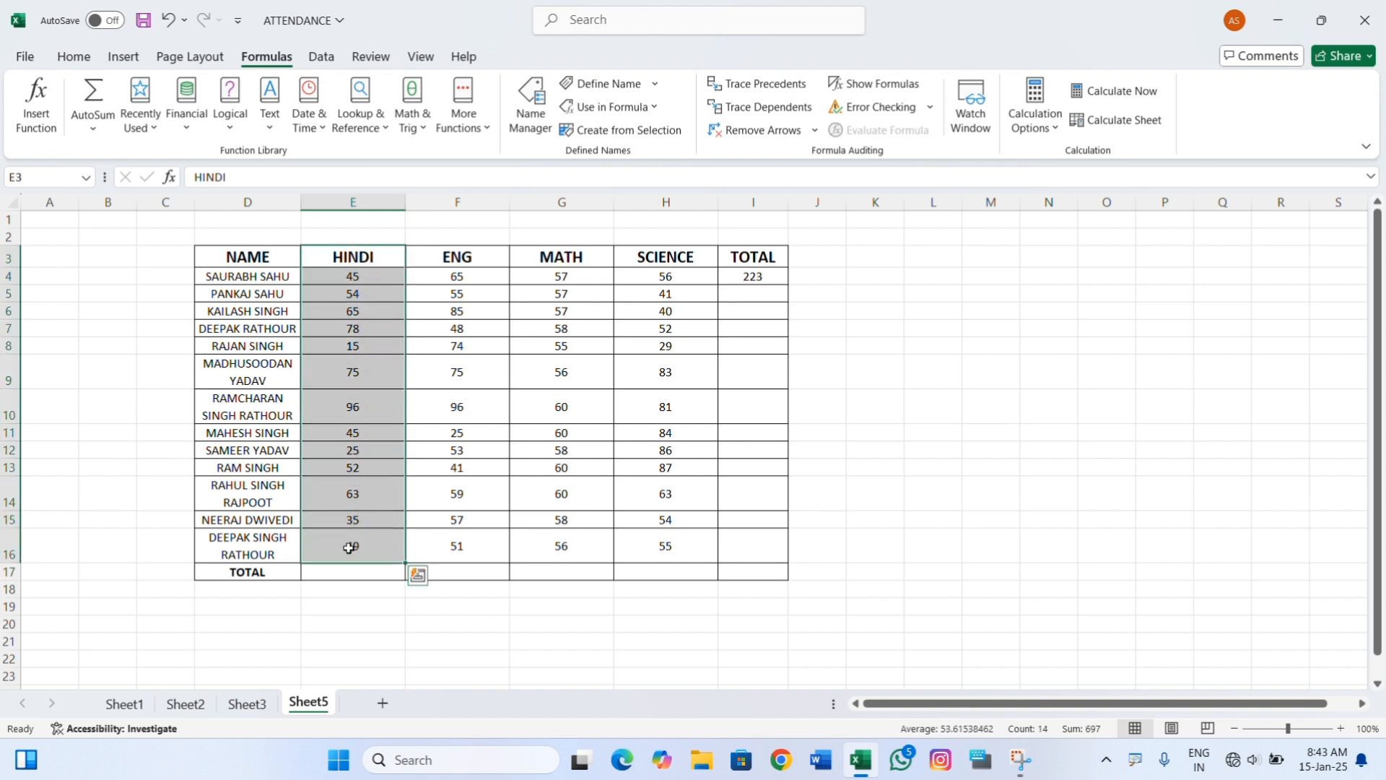
{"action": "left_click", "coordinate": [610, 83]}
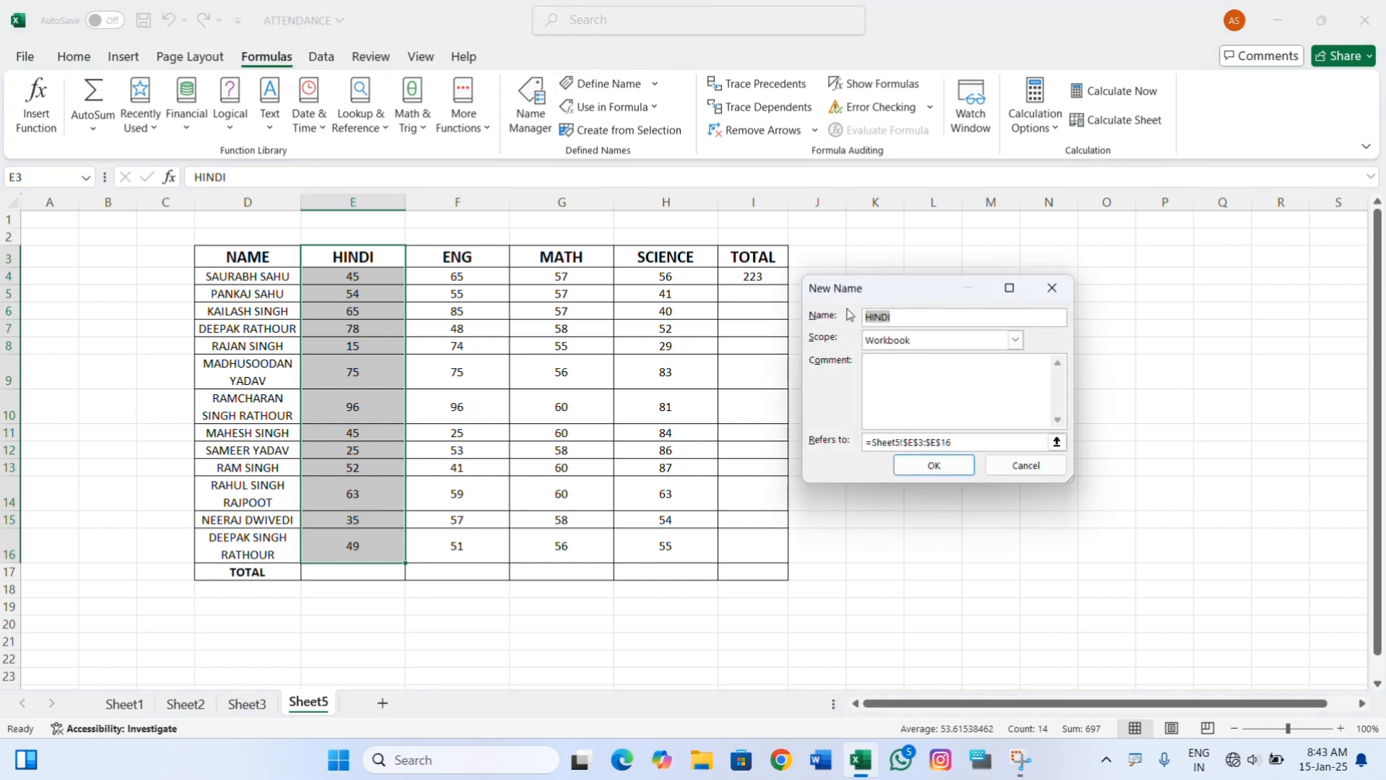
{"action": "left_click", "coordinate": [932, 463]}
{"action": "left_click", "coordinate": [930, 467]}
Enter the formula =SUM(HINDI) in cell E17 to total the HINDI marks.
{"action": "left_click", "coordinate": [348, 573]}
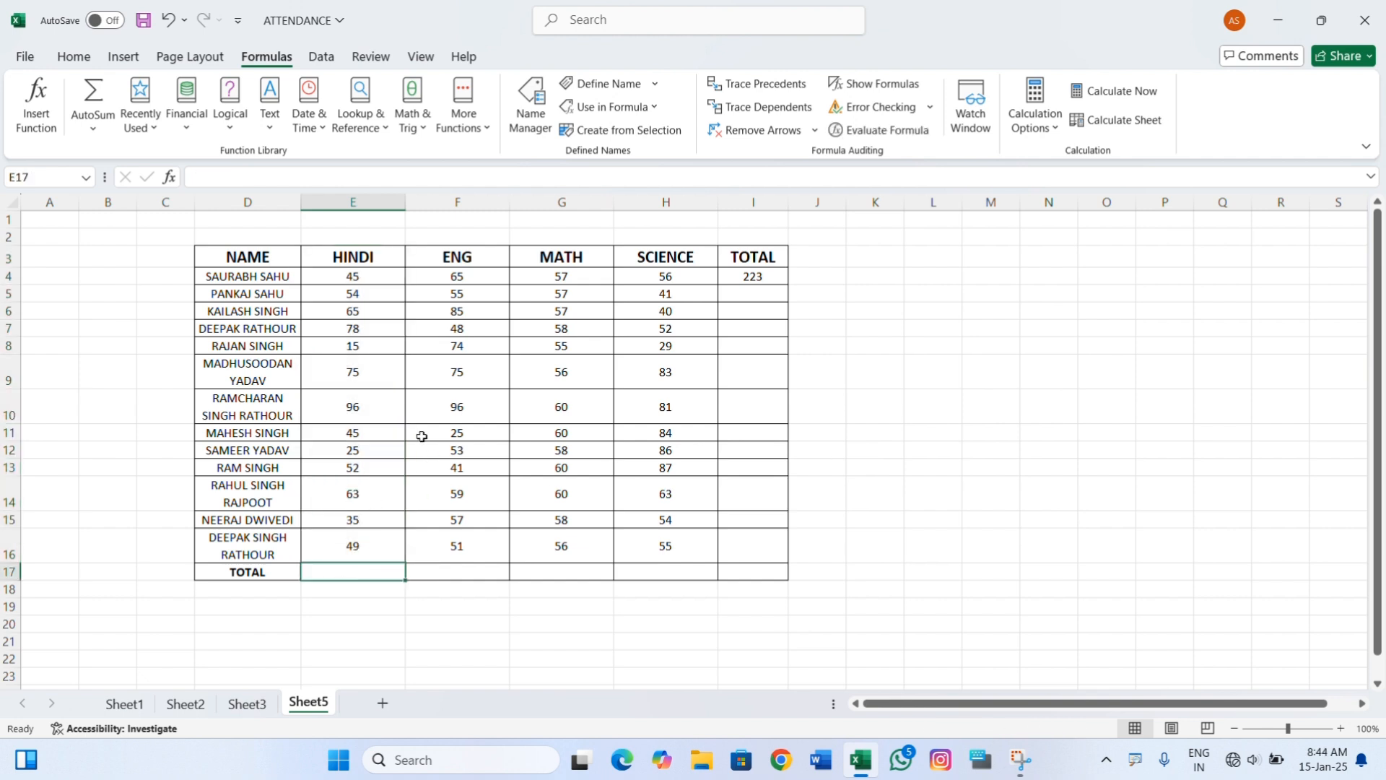
{"action": "type", "text": "=sum("}
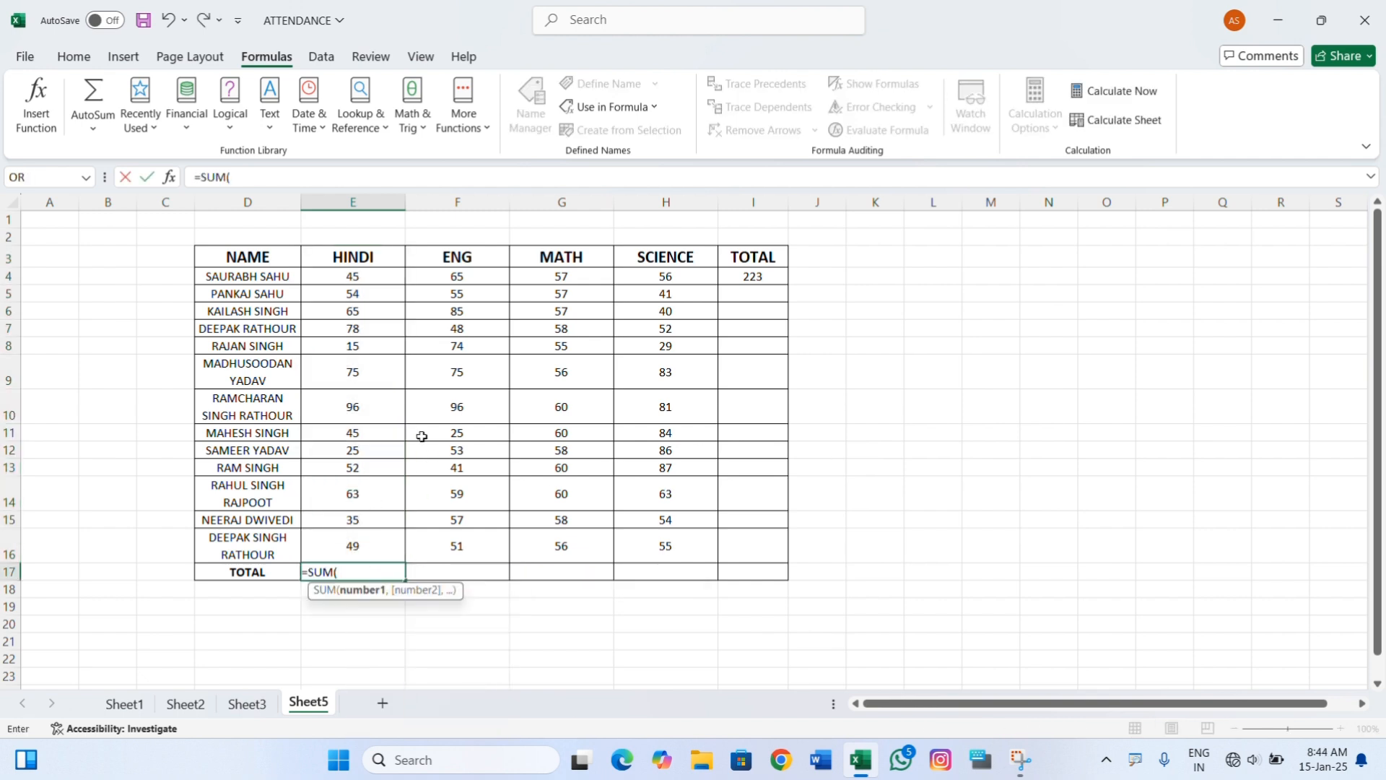
{"action": "type", "text": "hindi"}
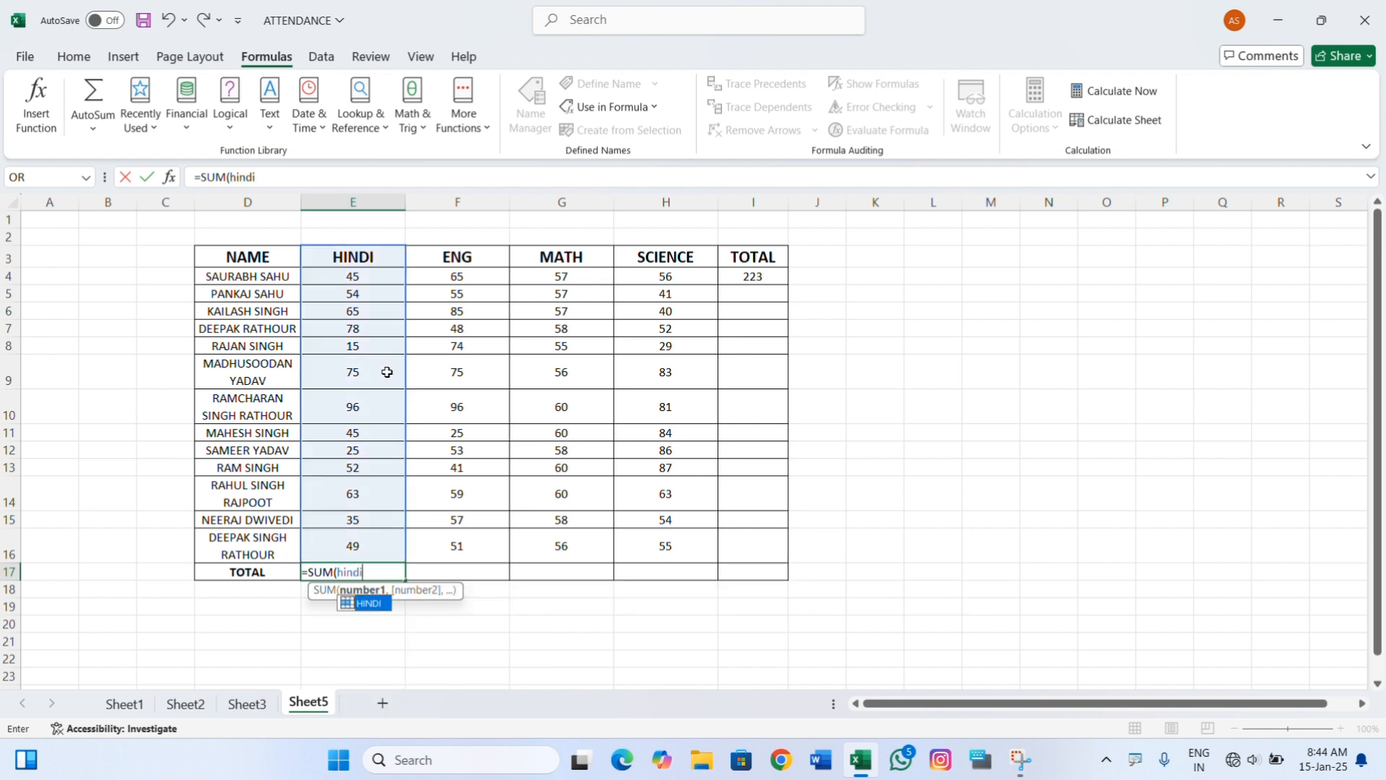
{"action": "key", "text": "Tab"}
{"action": "type", "text": ")"}
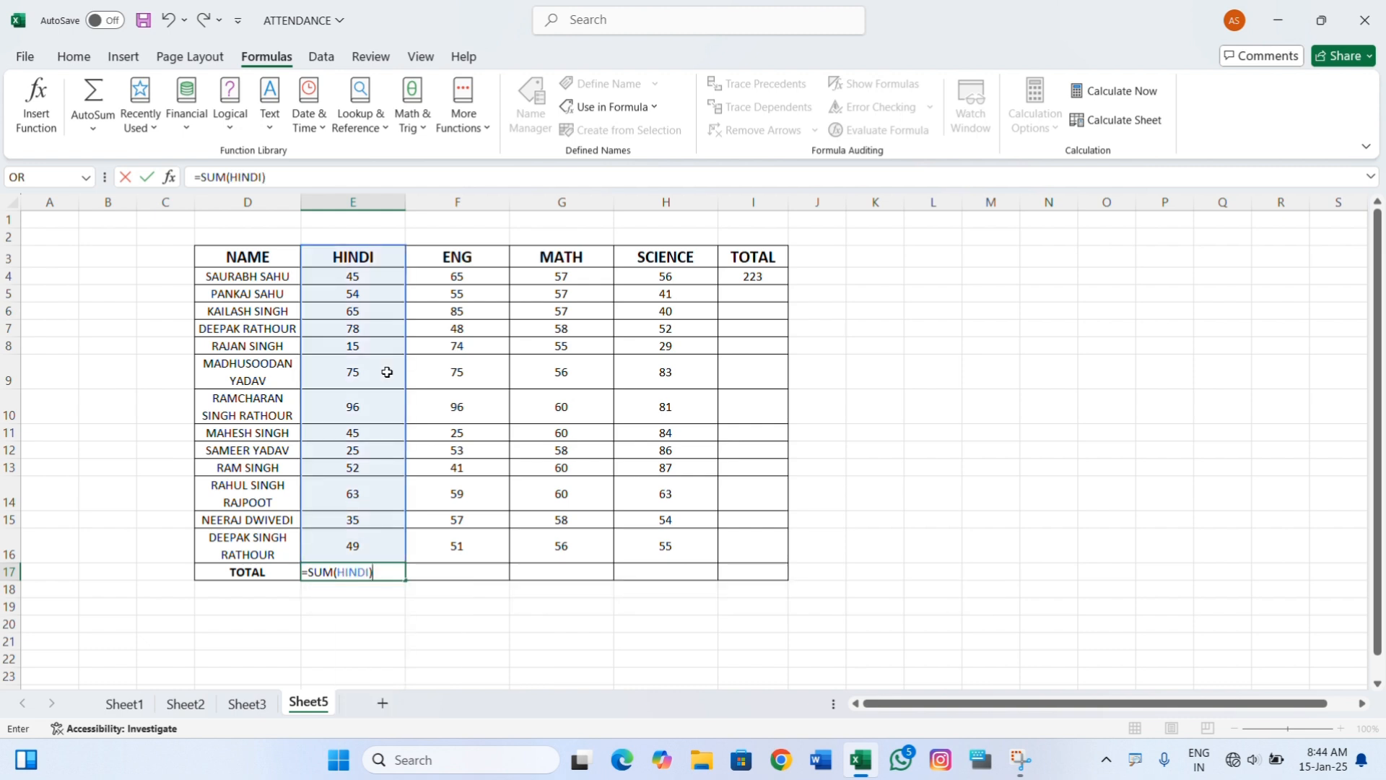
{"action": "key", "text": "Return"}
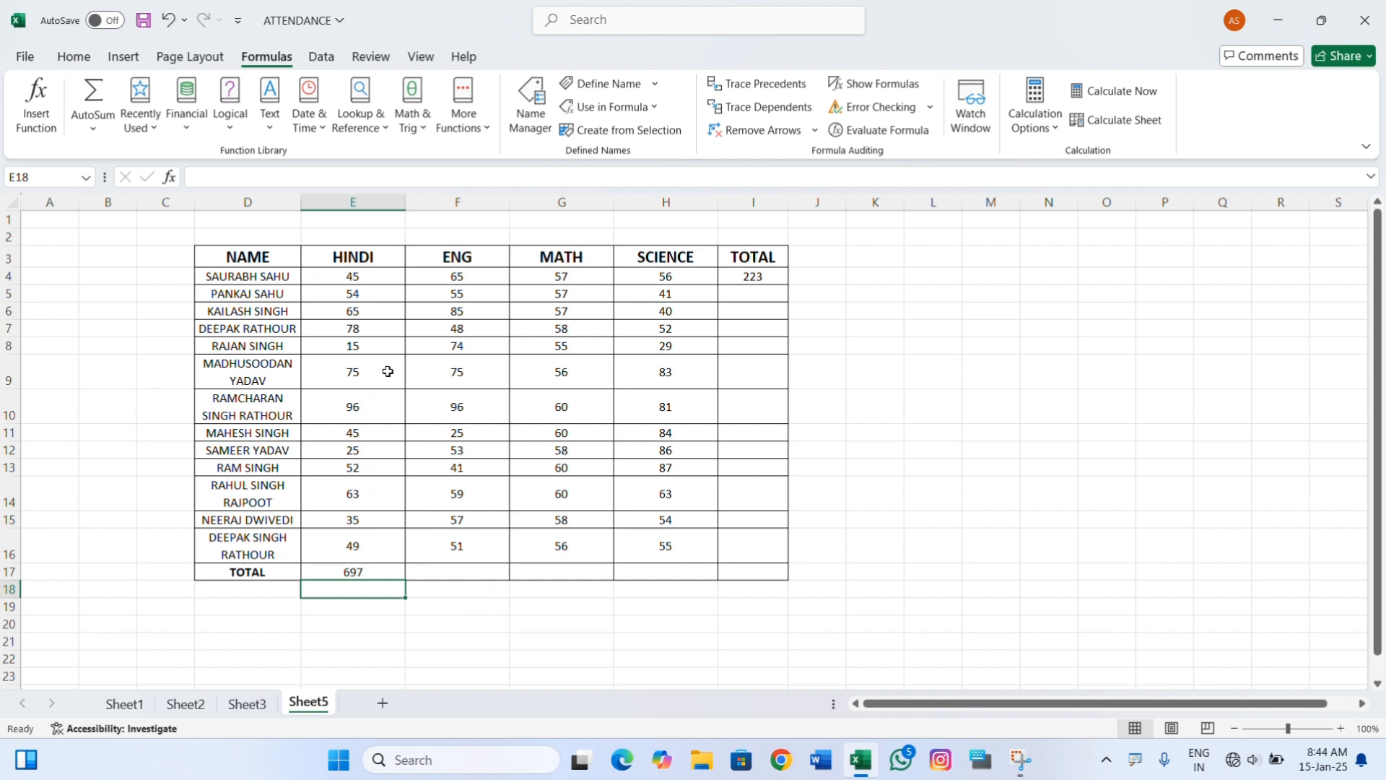
{"action": "left_click", "coordinate": [374, 571]}
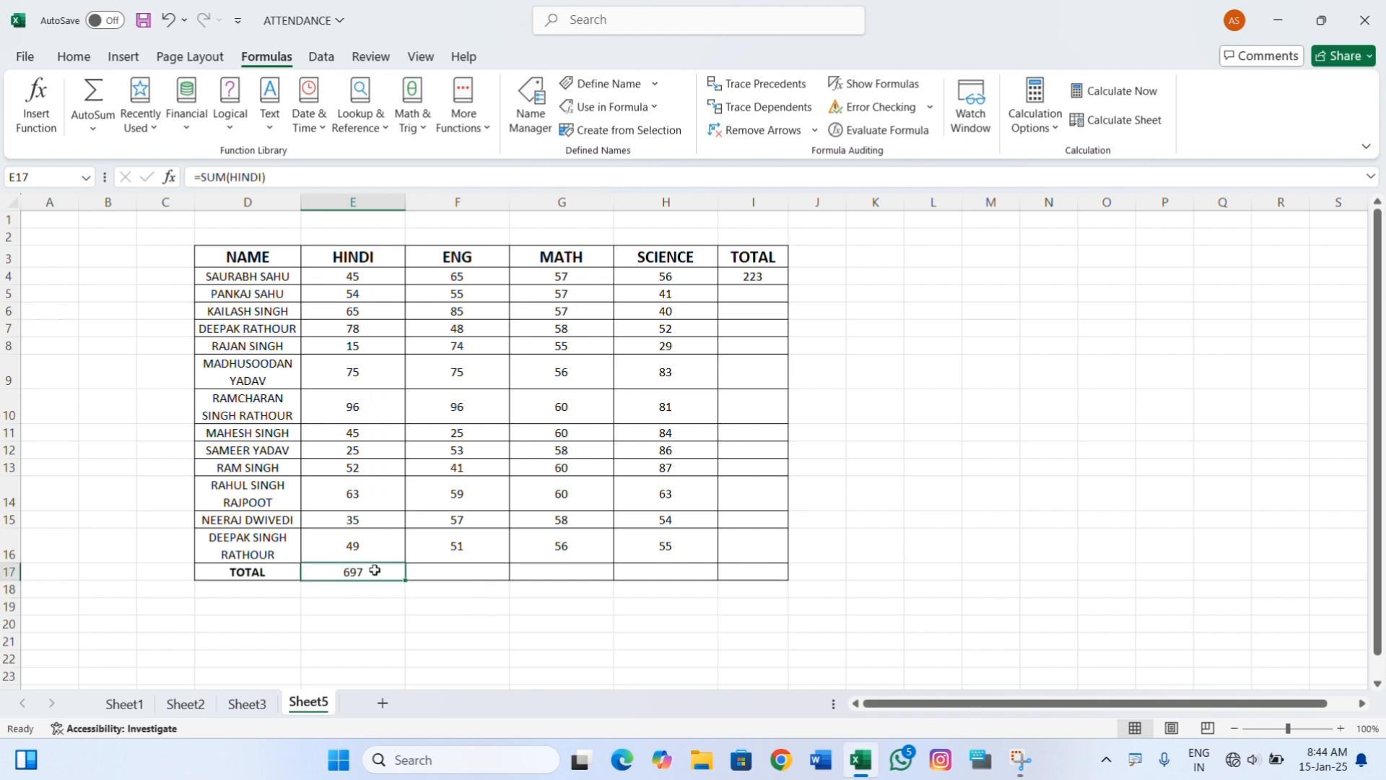
Clear the HINDI total in cell E17 and the first student's total in cell I4.
{"action": "left_click", "coordinate": [464, 569]}
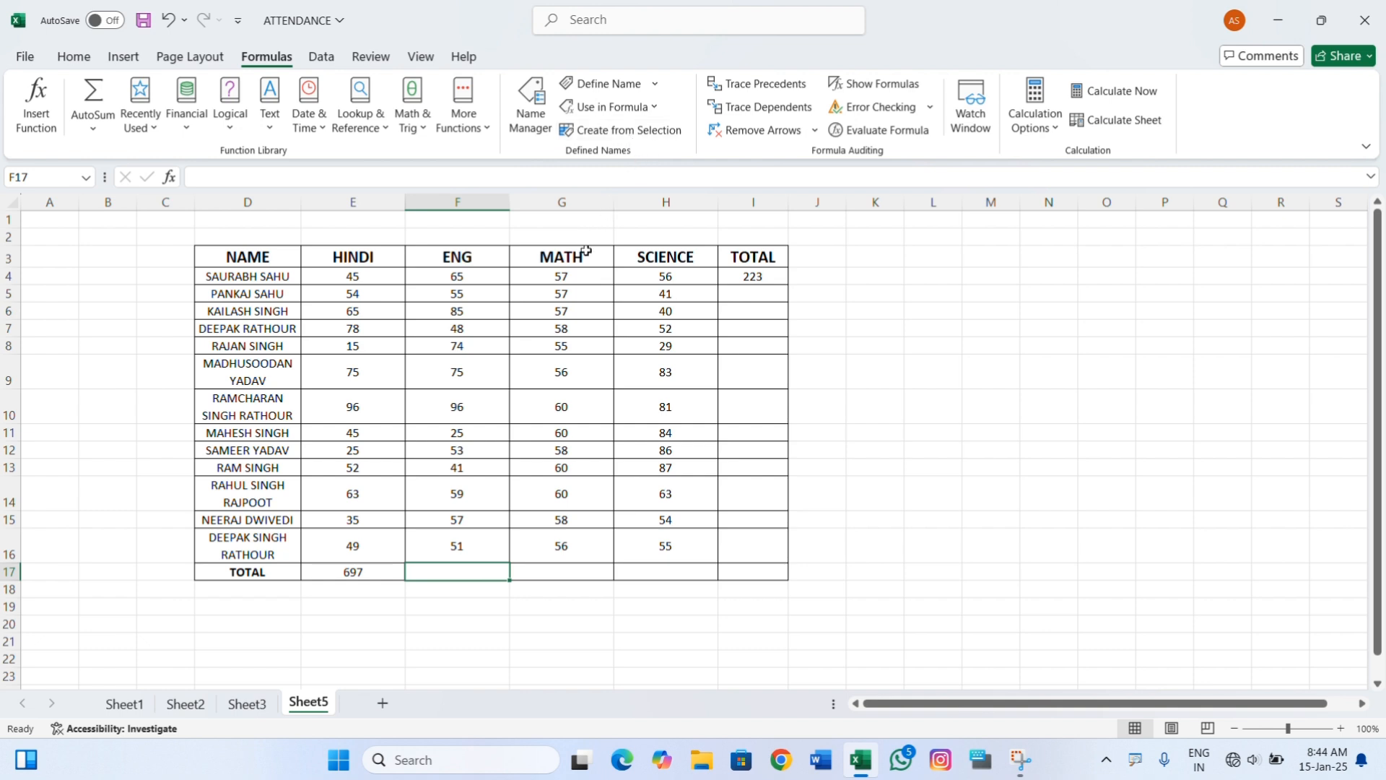
{"action": "left_click", "coordinate": [336, 569]}
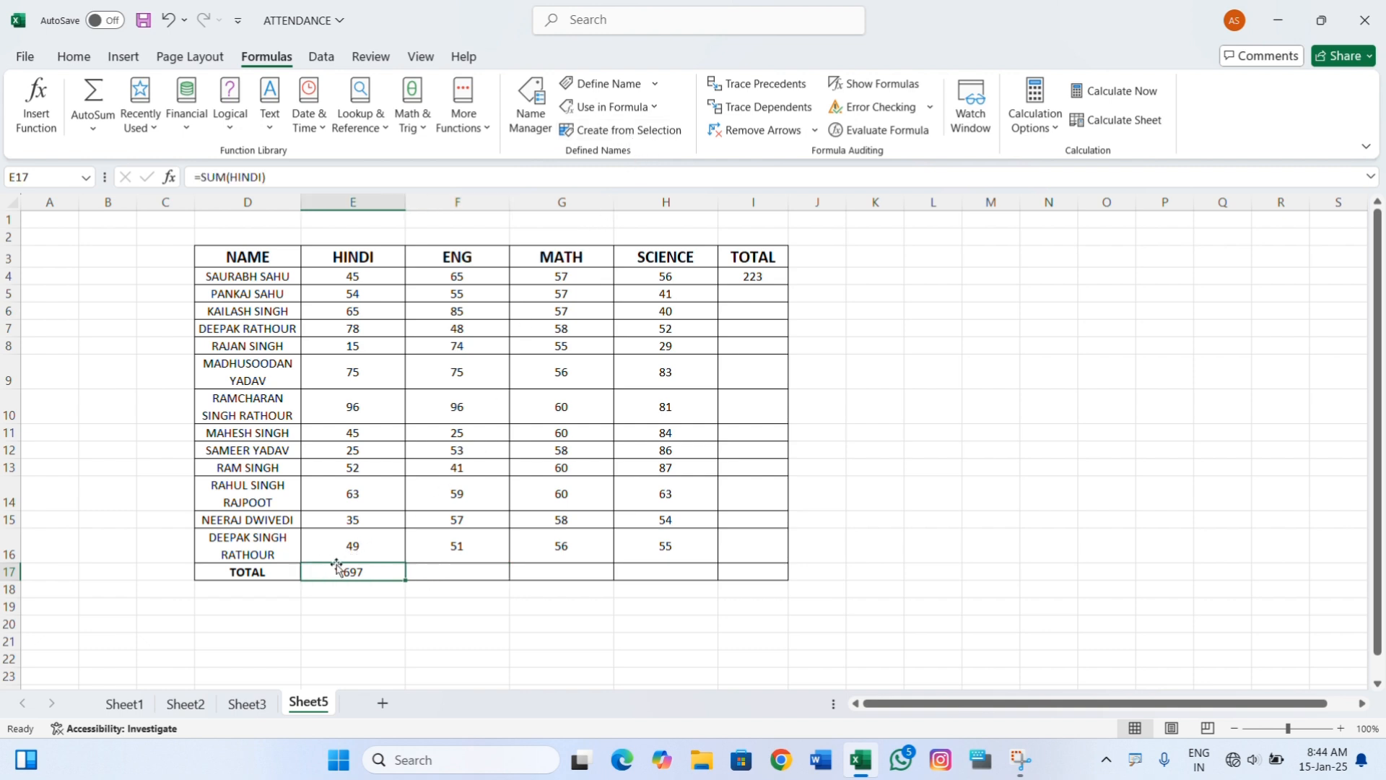
{"action": "key", "text": "Delete"}
{"action": "left_click", "coordinate": [747, 277]}
{"action": "key", "text": "Delete"}
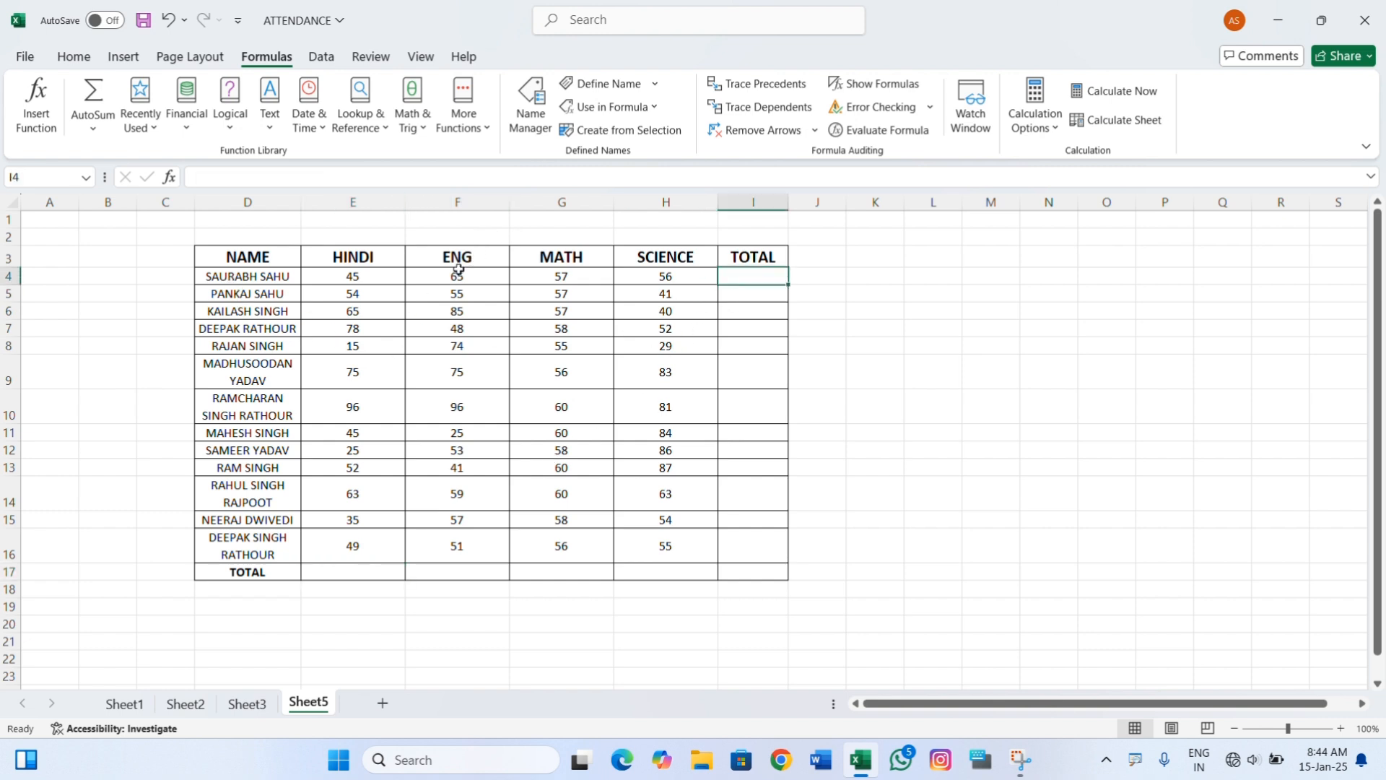
Create names from the selection D3:H16 using only the top row, keeping the existing definition of HINDI.
{"action": "left_click_drag", "start_coordinate": [263, 258], "coordinate": [705, 554]}
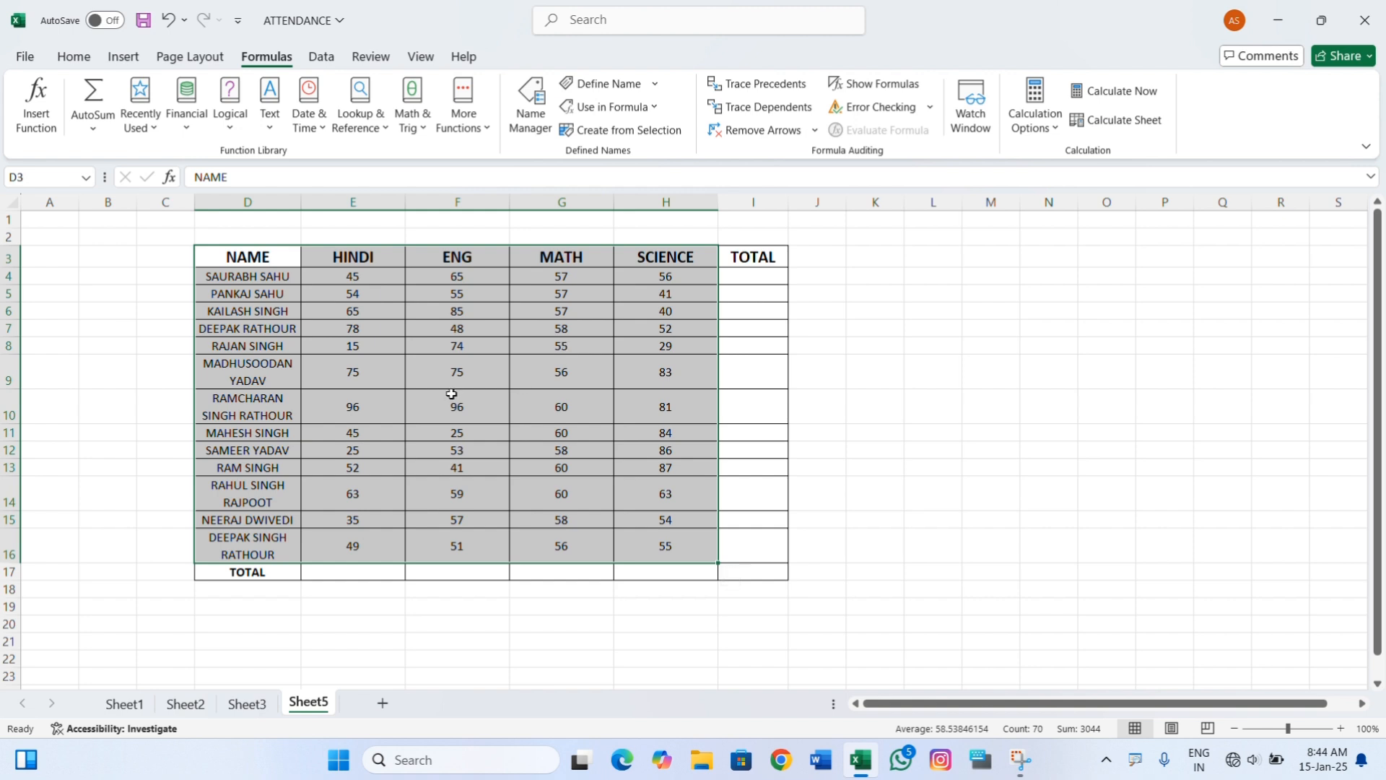
{"action": "left_click", "coordinate": [611, 136]}
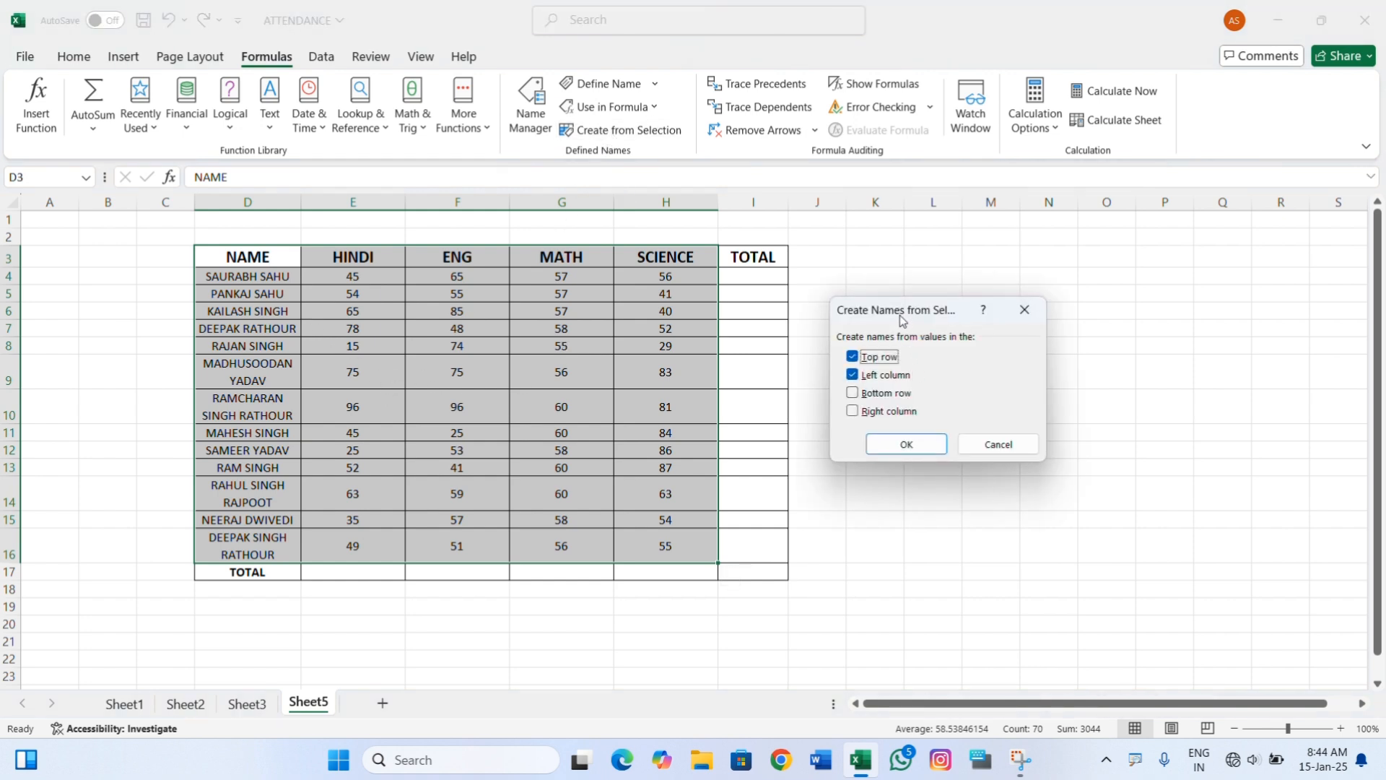
{"action": "left_click_drag", "start_coordinate": [899, 313], "coordinate": [848, 297]}
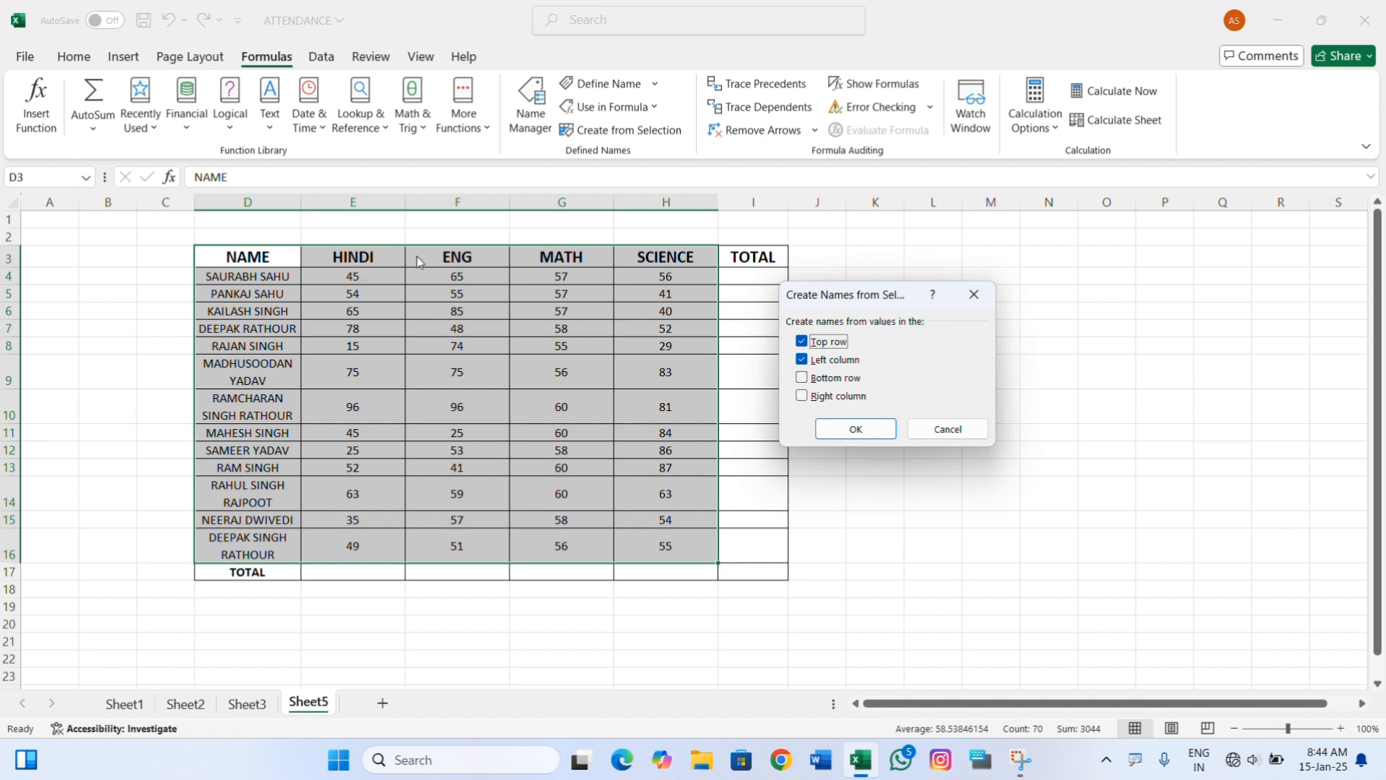
{"action": "left_click", "coordinate": [802, 360]}
{"action": "left_click", "coordinate": [841, 431]}
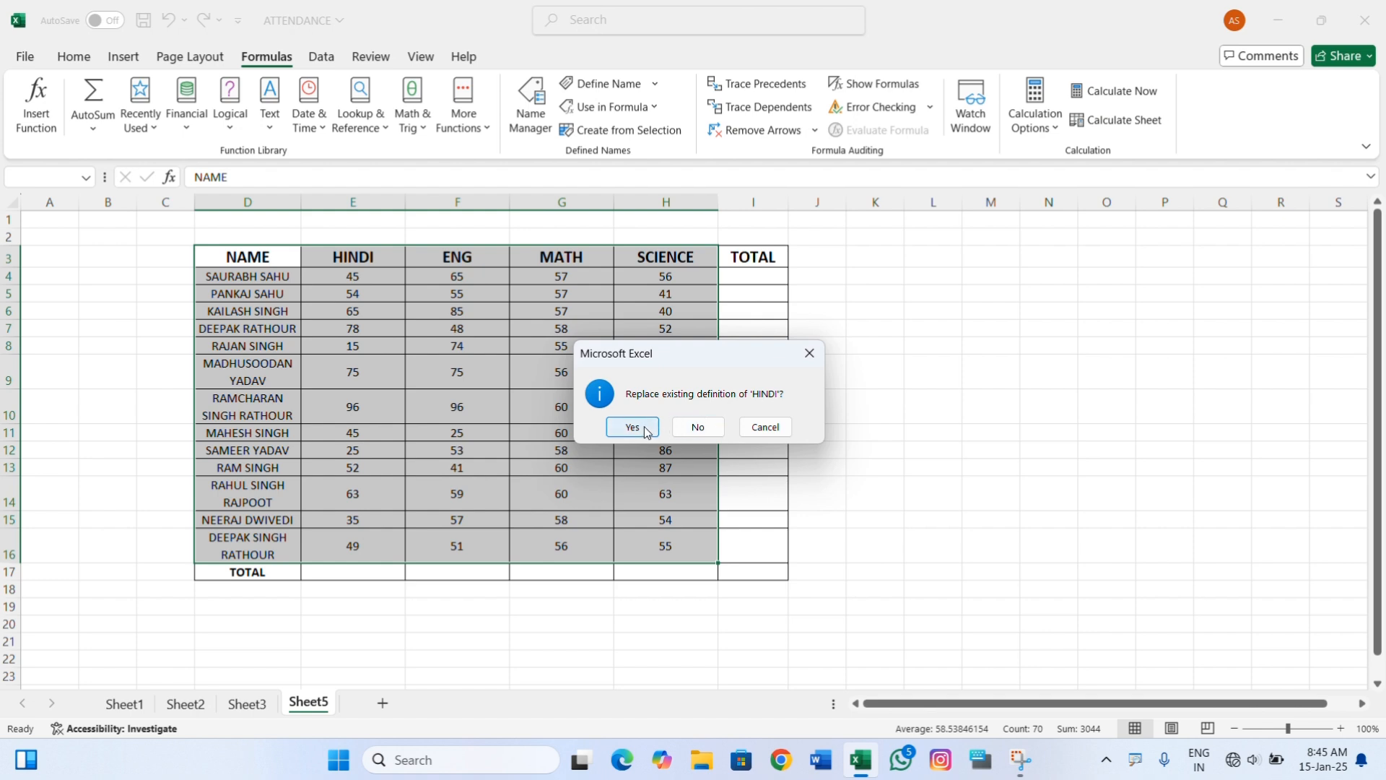
{"action": "left_click", "coordinate": [682, 427]}
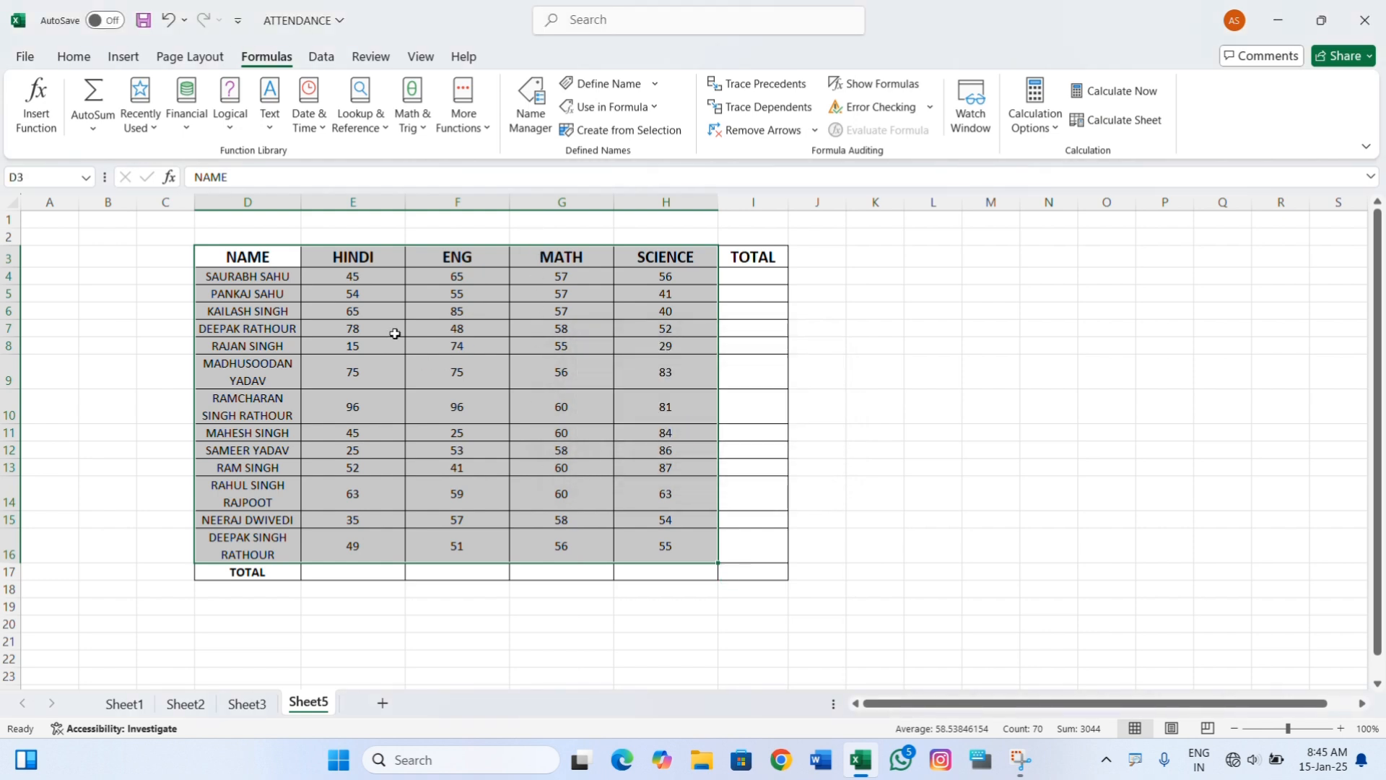
Review the workbook's defined names and the ranges they refer to in the Name Manager, and select cell G17.
{"action": "left_click", "coordinate": [531, 118]}
{"action": "left_click_drag", "start_coordinate": [730, 181], "coordinate": [802, 174]}
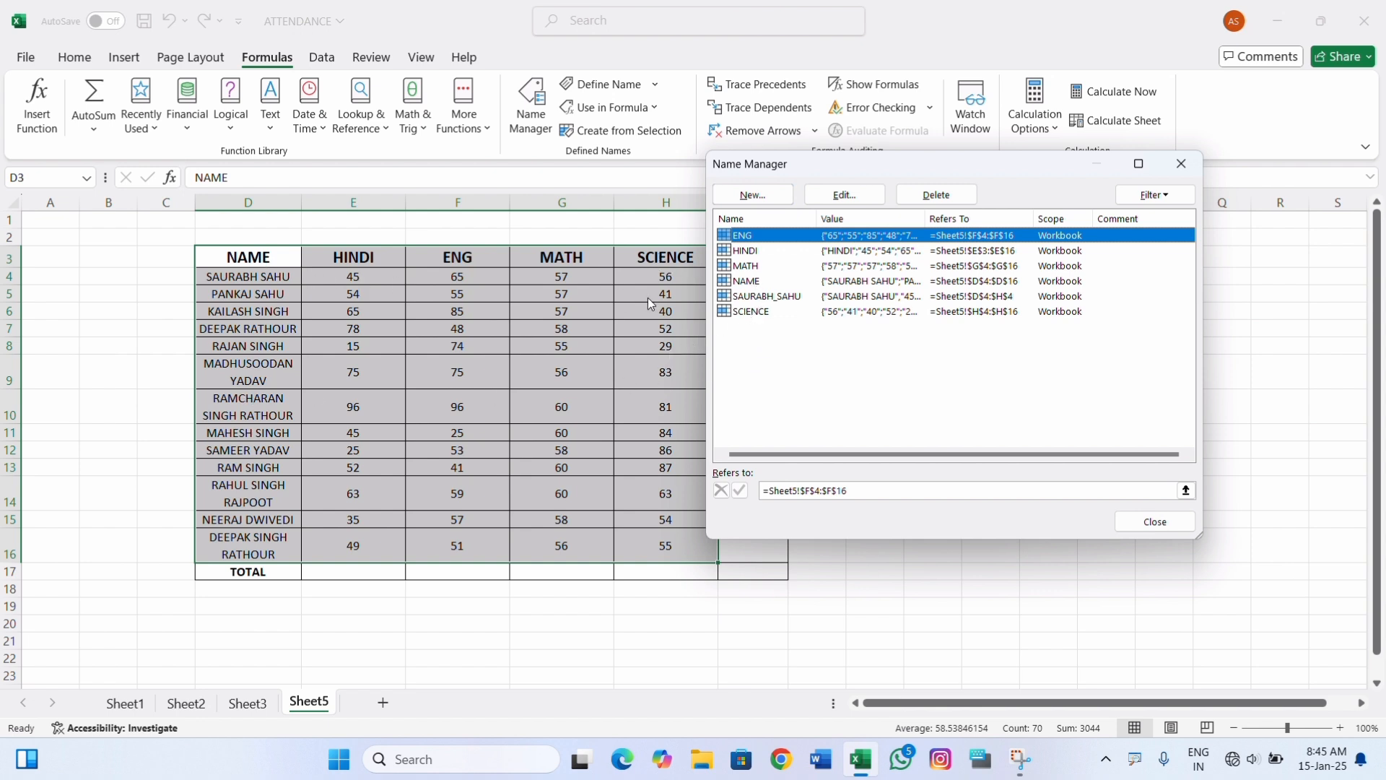
{"action": "left_click", "coordinate": [1181, 164]}
{"action": "left_click", "coordinate": [663, 541]}
{"action": "left_click", "coordinate": [574, 569]}
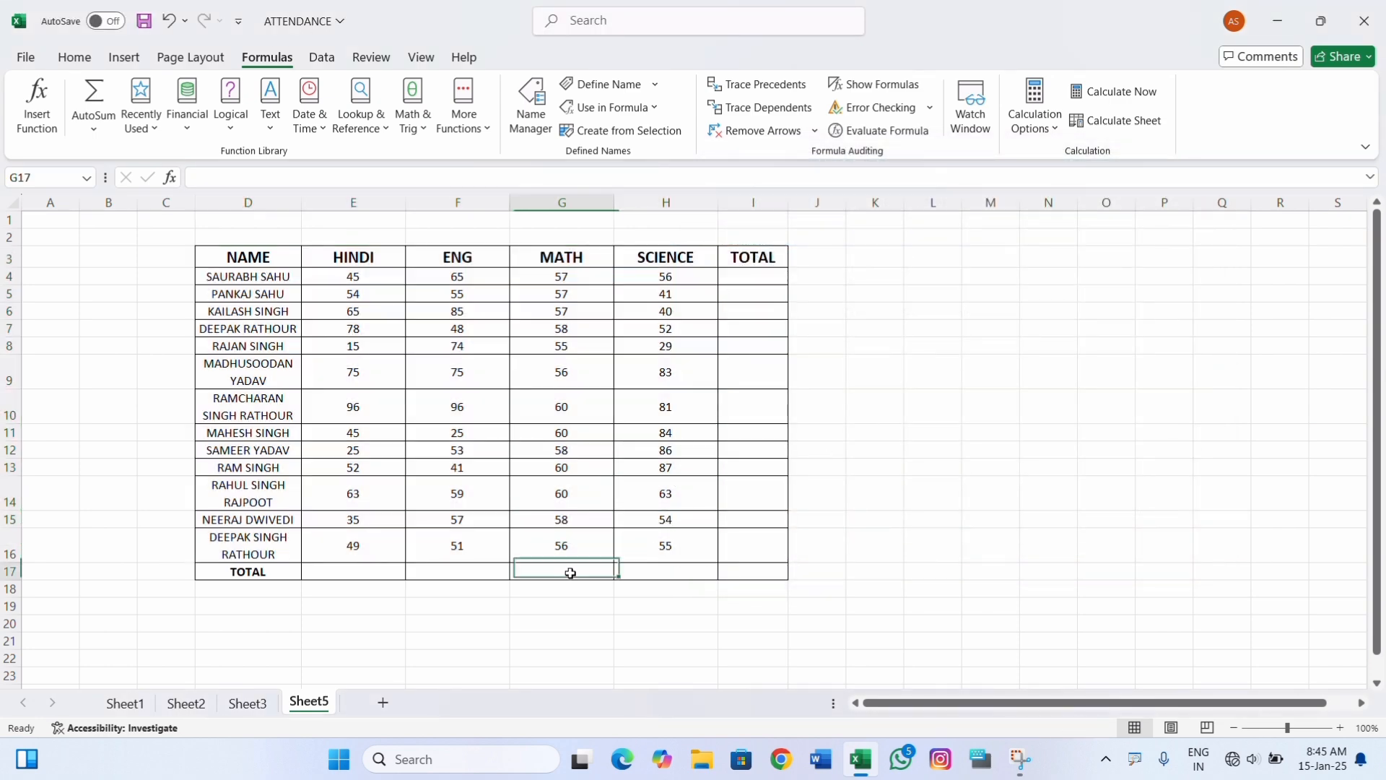
Enter the formula =SUM(MATH) in cell G17 to total the MATH marks.
{"action": "type", "text": "=sum"}
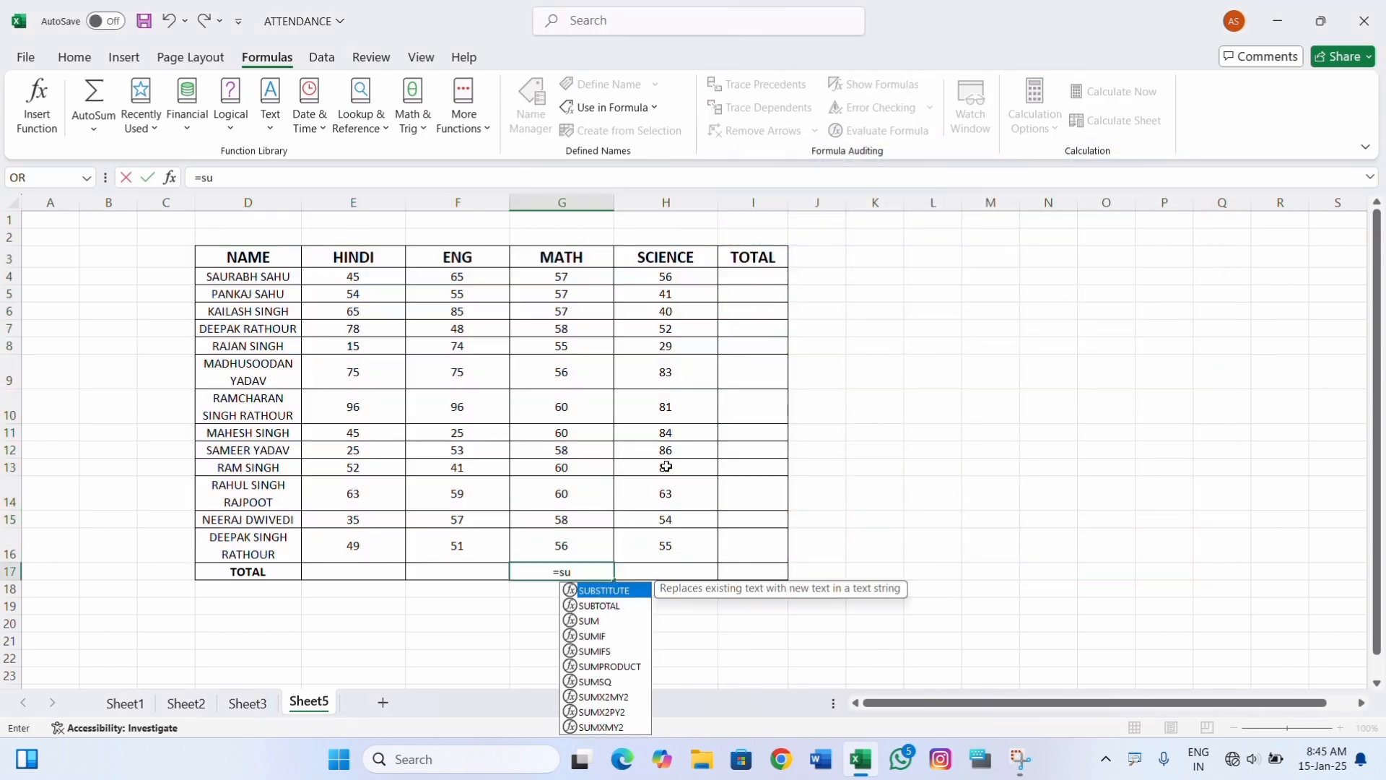
{"action": "key", "text": "Tab"}
{"action": "type", "text": "math"}
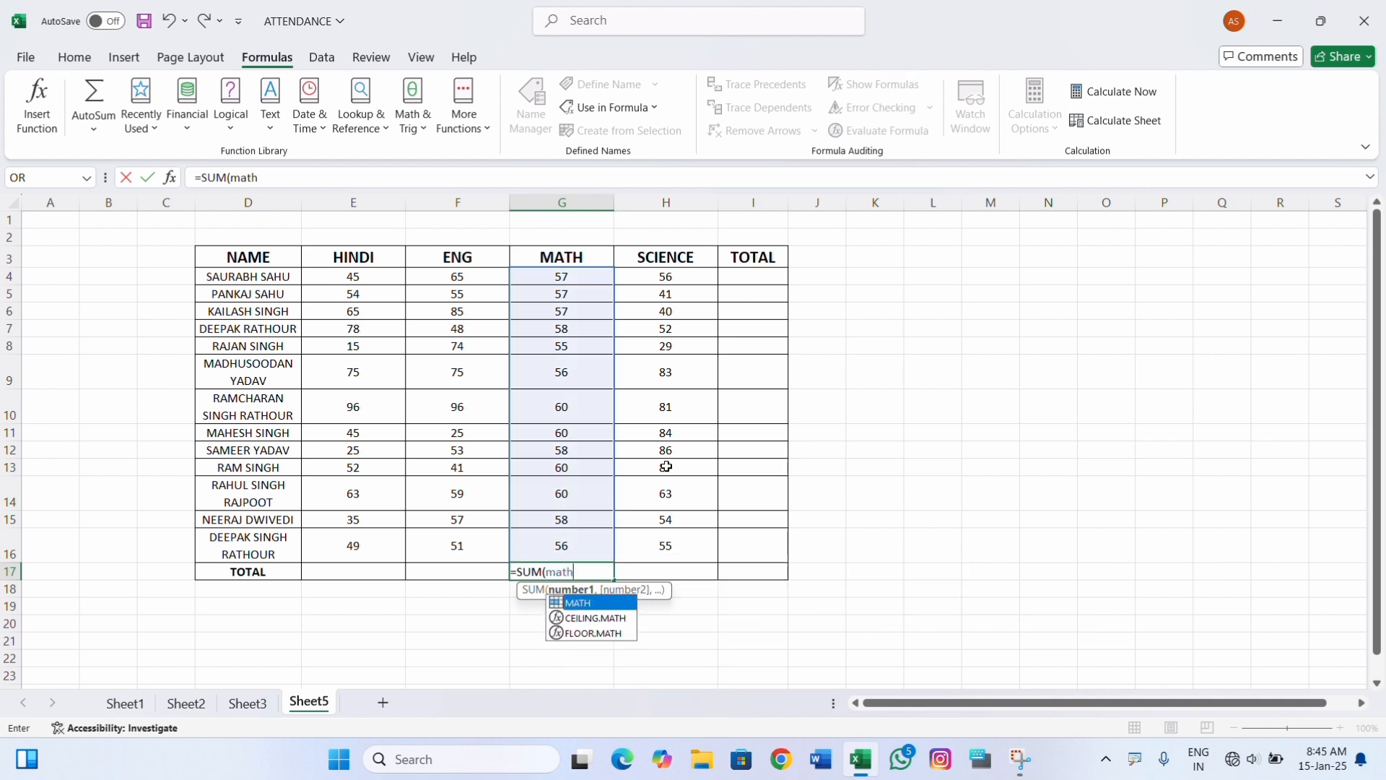
{"action": "key", "text": "Tab"}
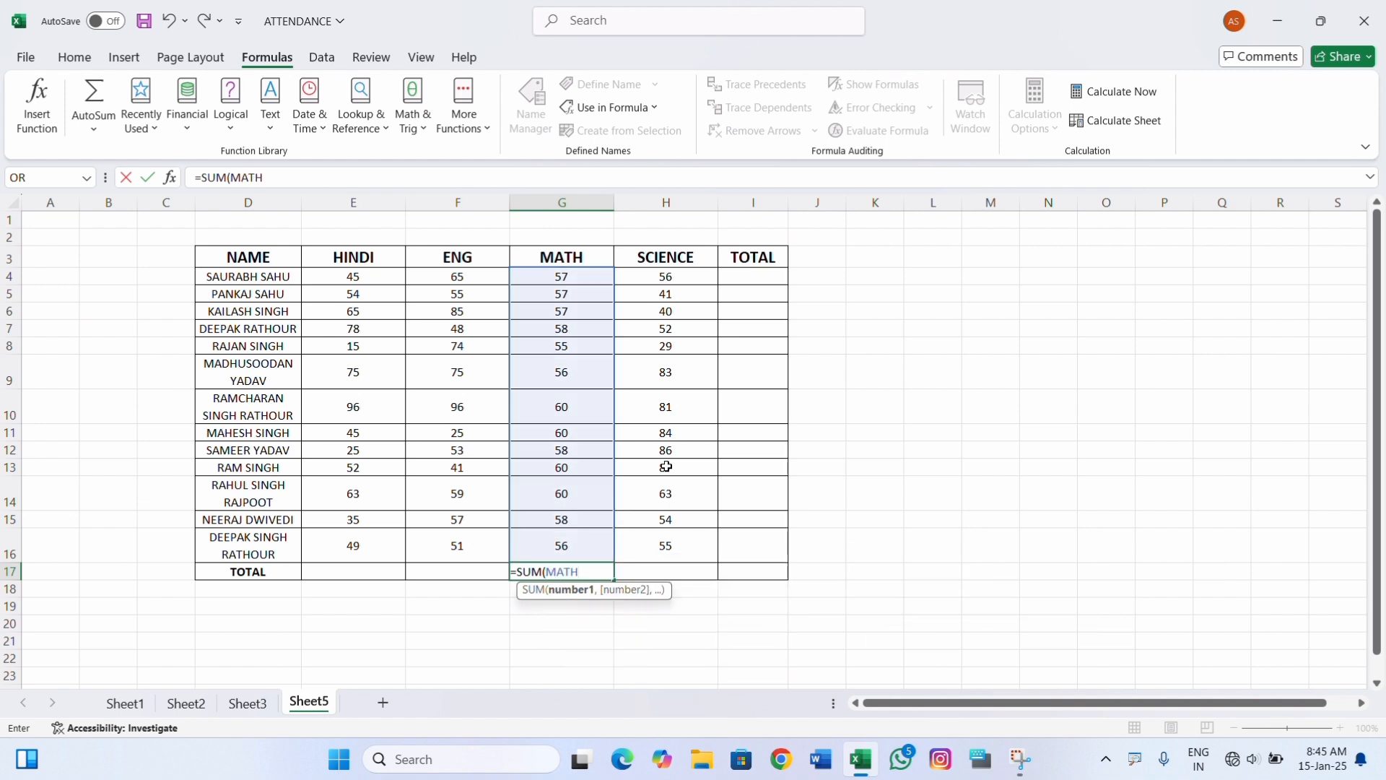
{"action": "type", "text": ")"}
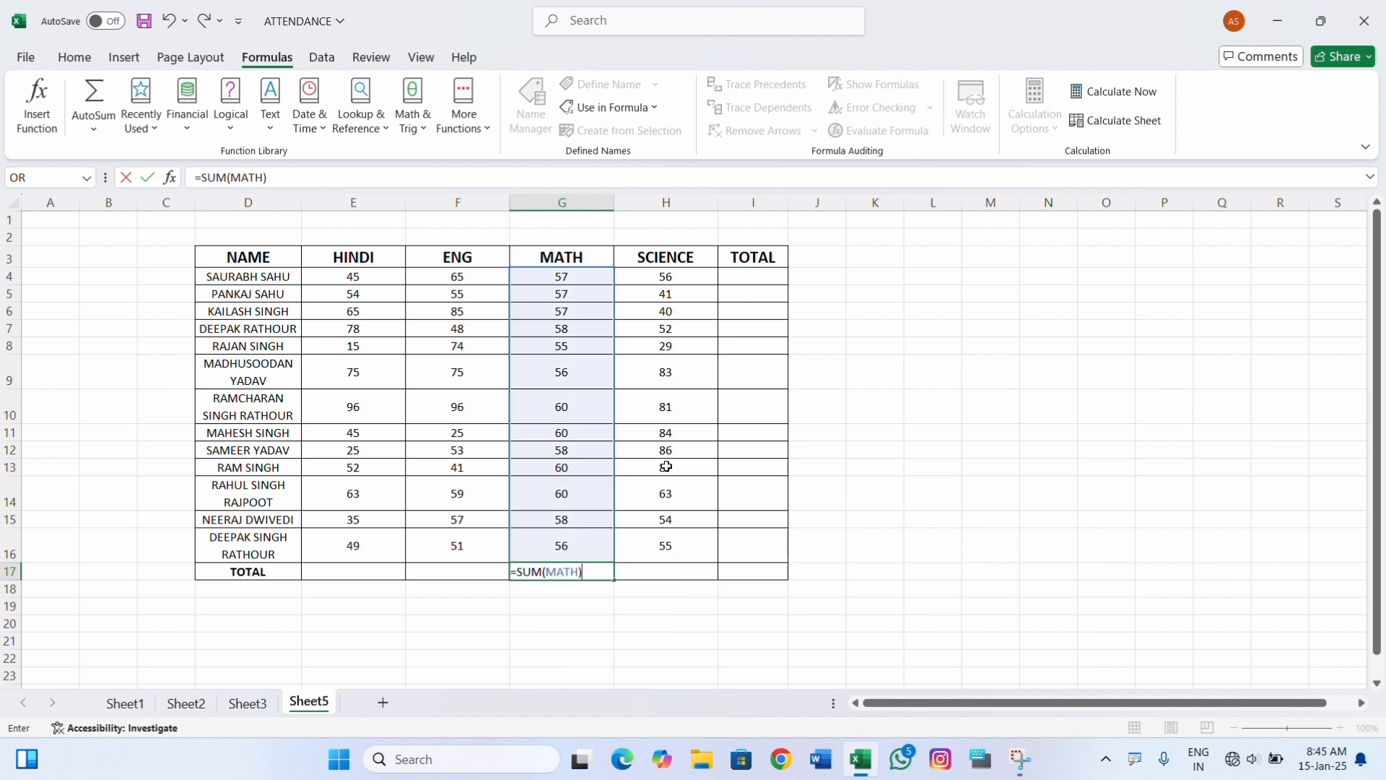
{"action": "key", "text": "Return"}
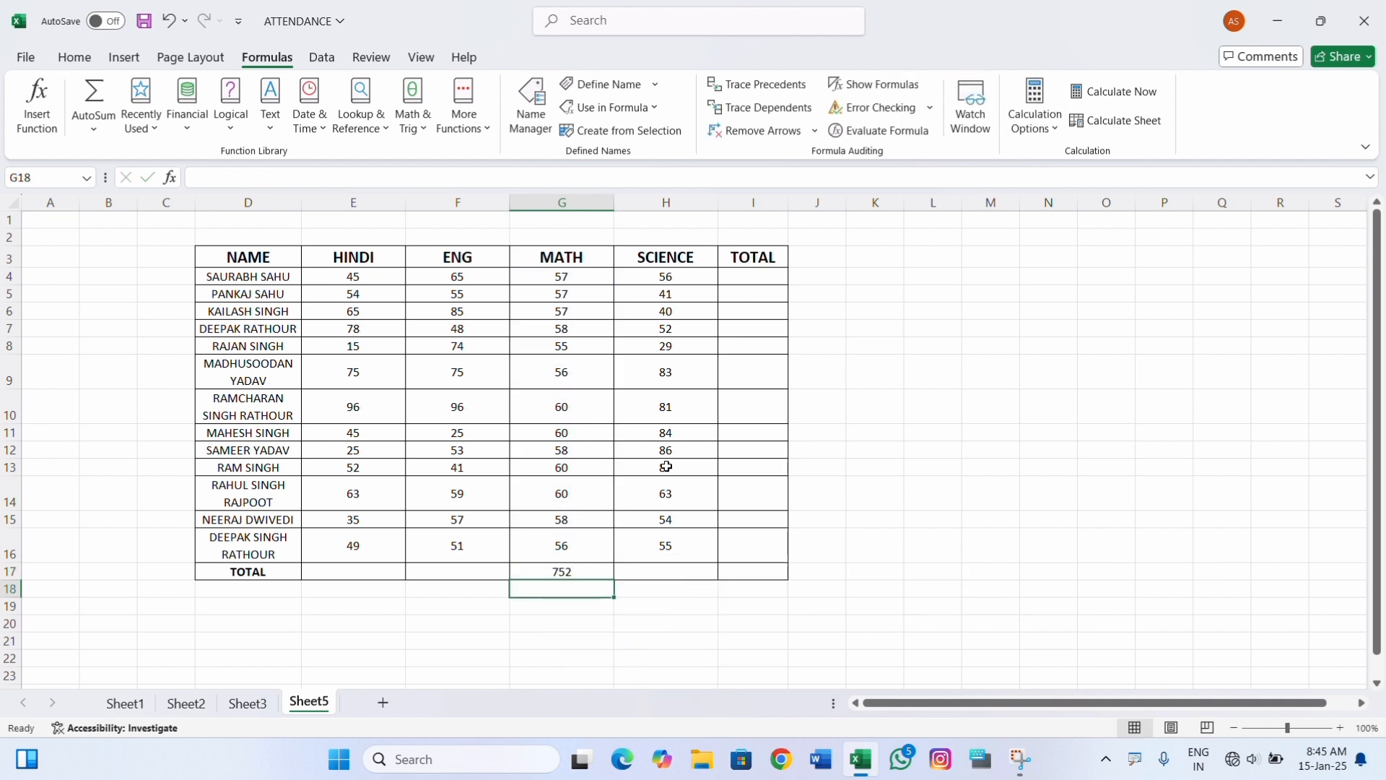
{"action": "left_click", "coordinate": [580, 574]}
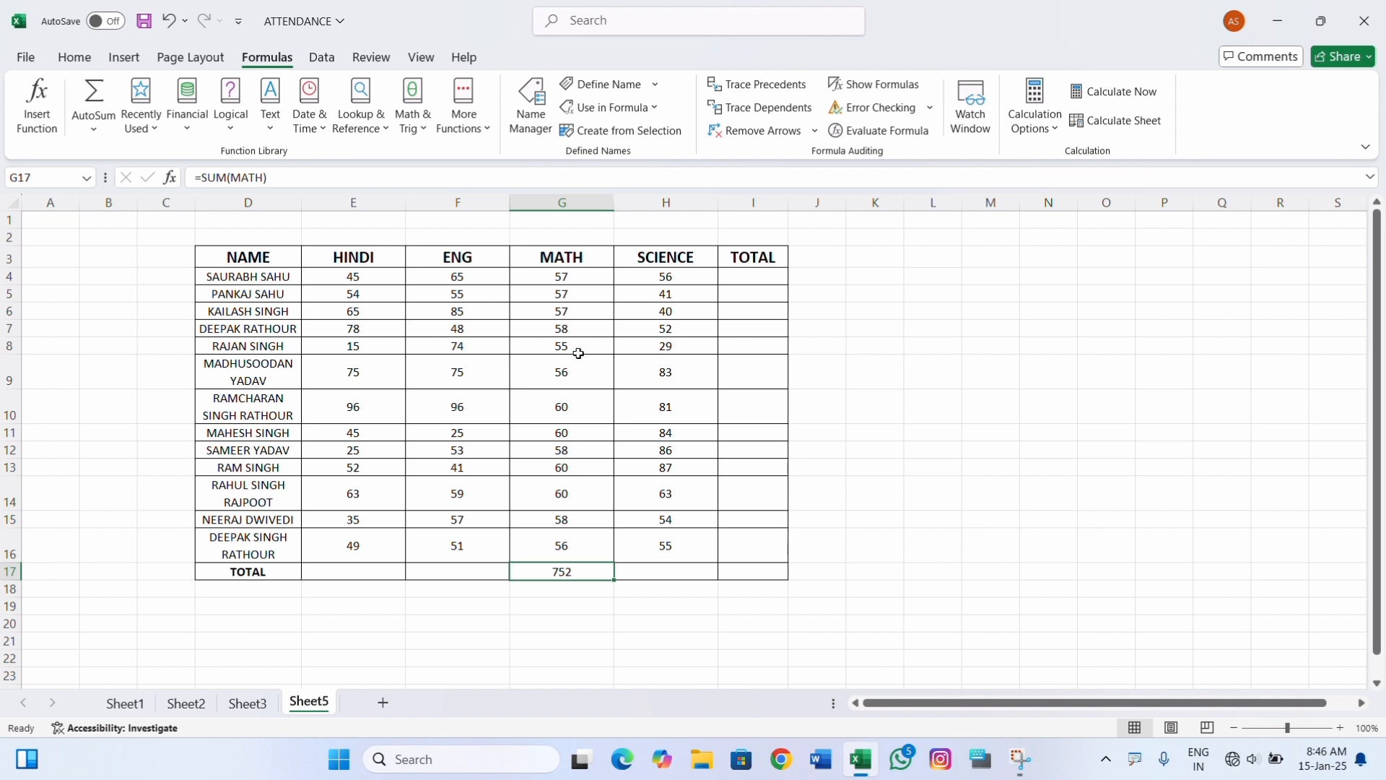
Enter the formula =MAX(HINDI) in cell M10, inserting the defined name HINDI, and compare its result with the HINDI mark in E10.
{"action": "left_click", "coordinate": [971, 415]}
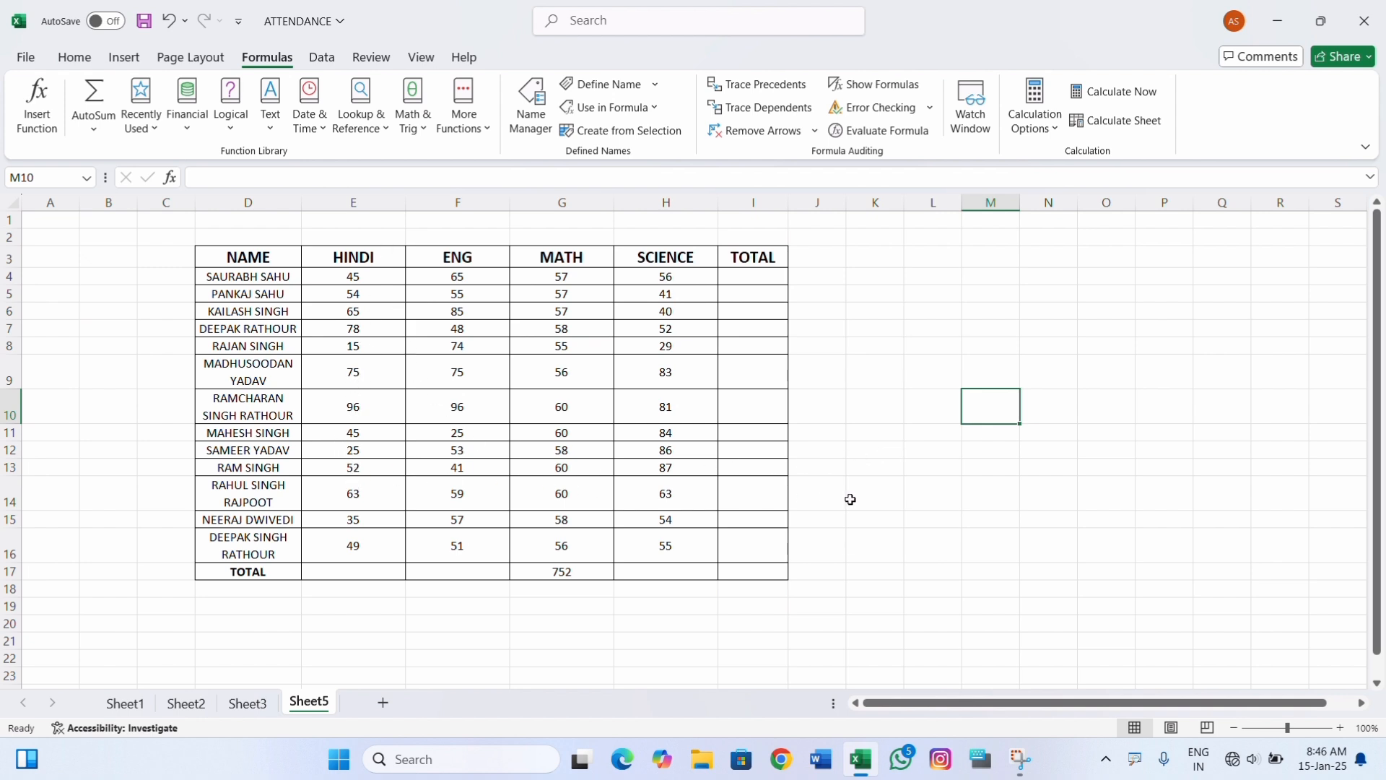
{"action": "type", "text": "=max"}
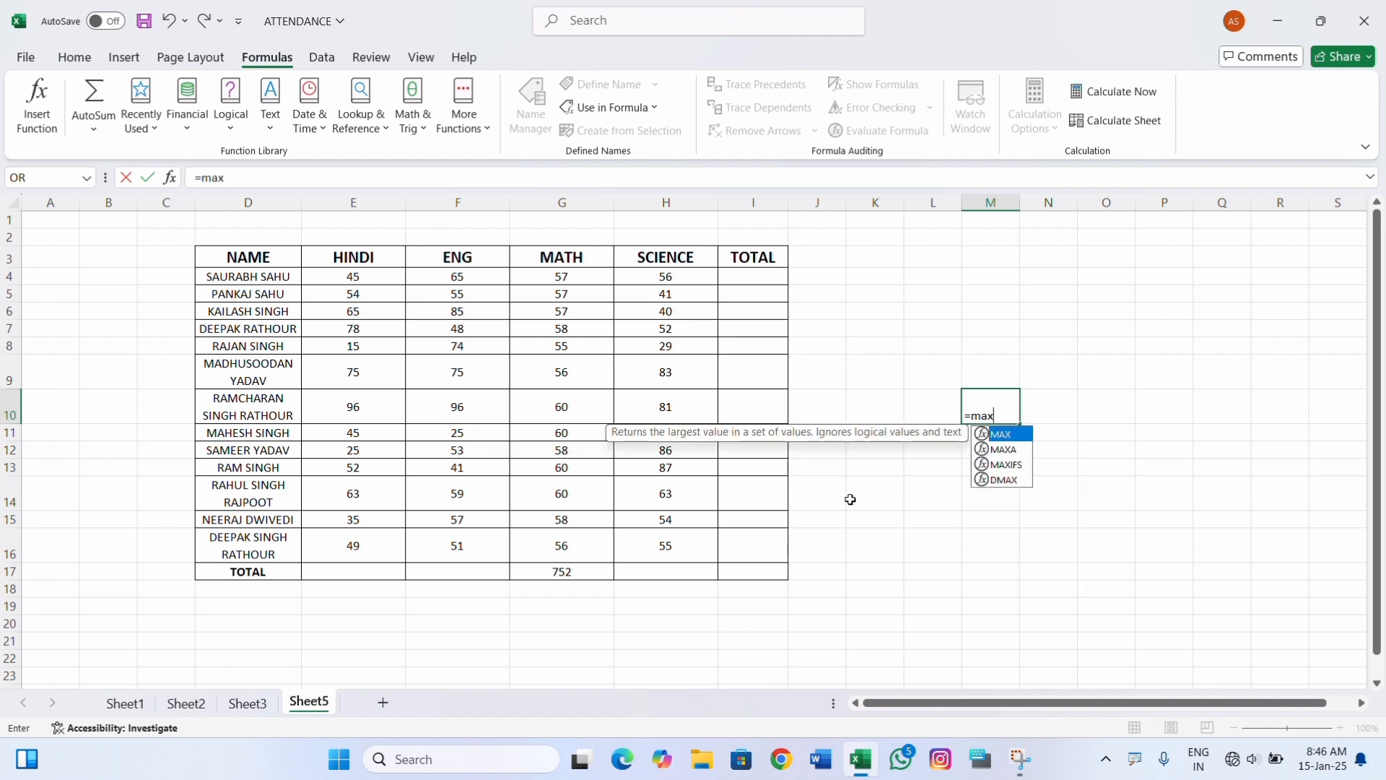
{"action": "key", "text": "Tab"}
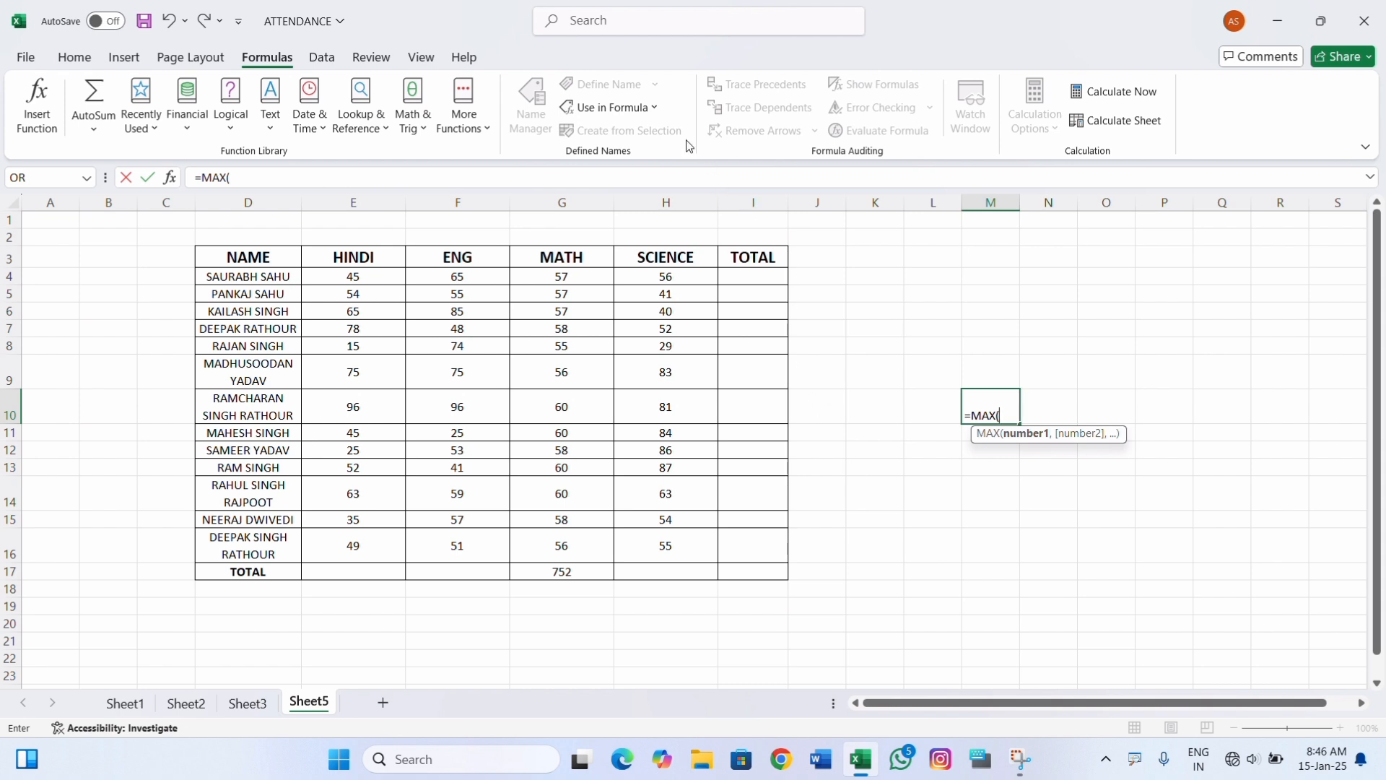
{"action": "left_click", "coordinate": [610, 108]}
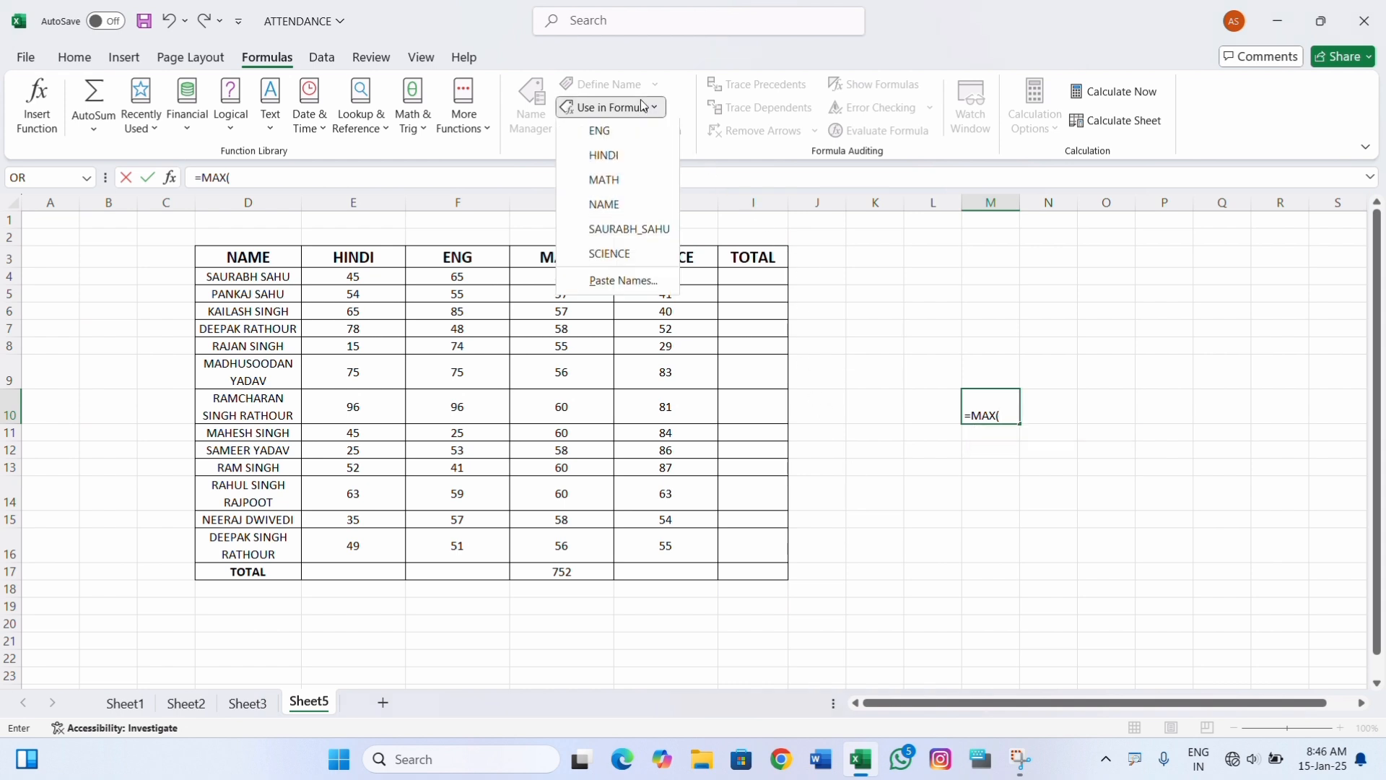
{"action": "left_click", "coordinate": [616, 159]}
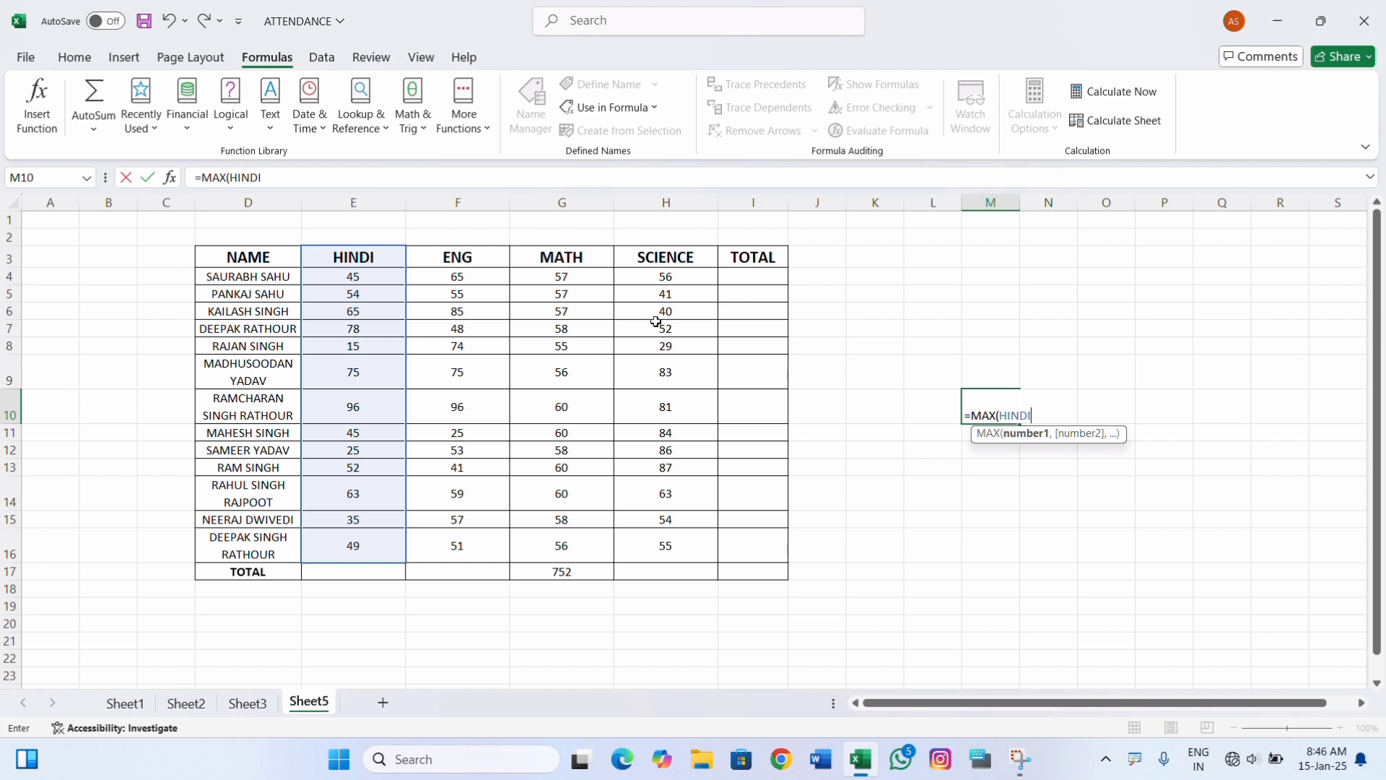
{"action": "type", "text": ")"}
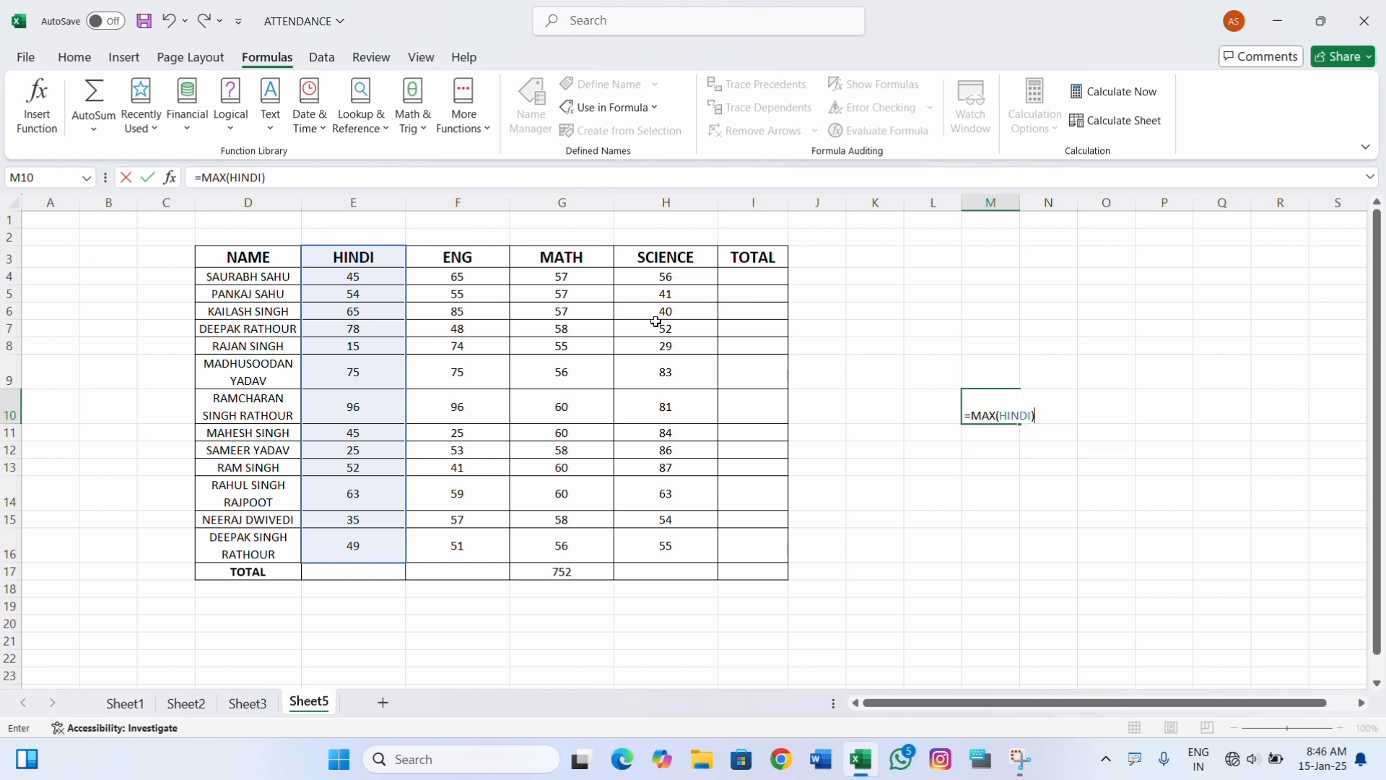
{"action": "key", "text": "Return"}
{"action": "left_click", "coordinate": [998, 403]}
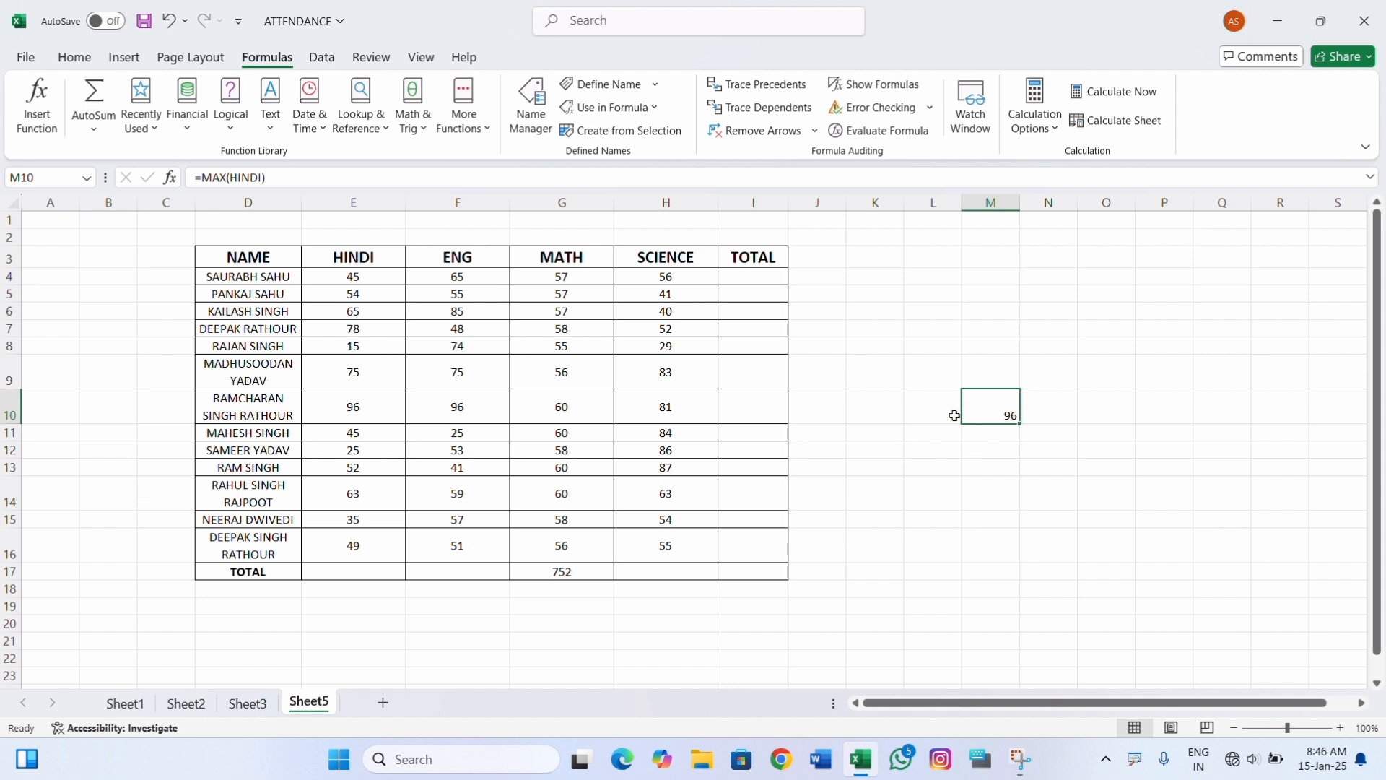
{"action": "left_click", "coordinate": [372, 413]}
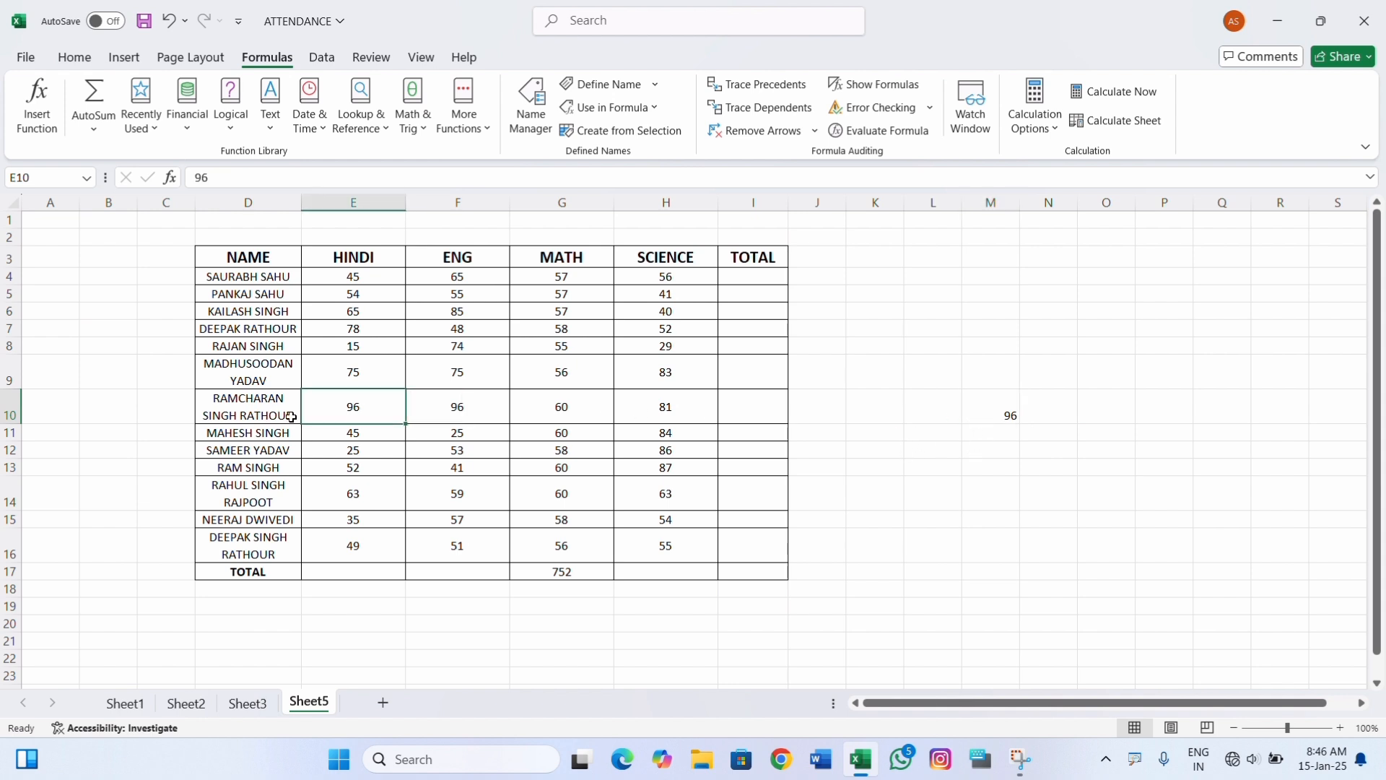
{"action": "left_click", "coordinate": [983, 413]}
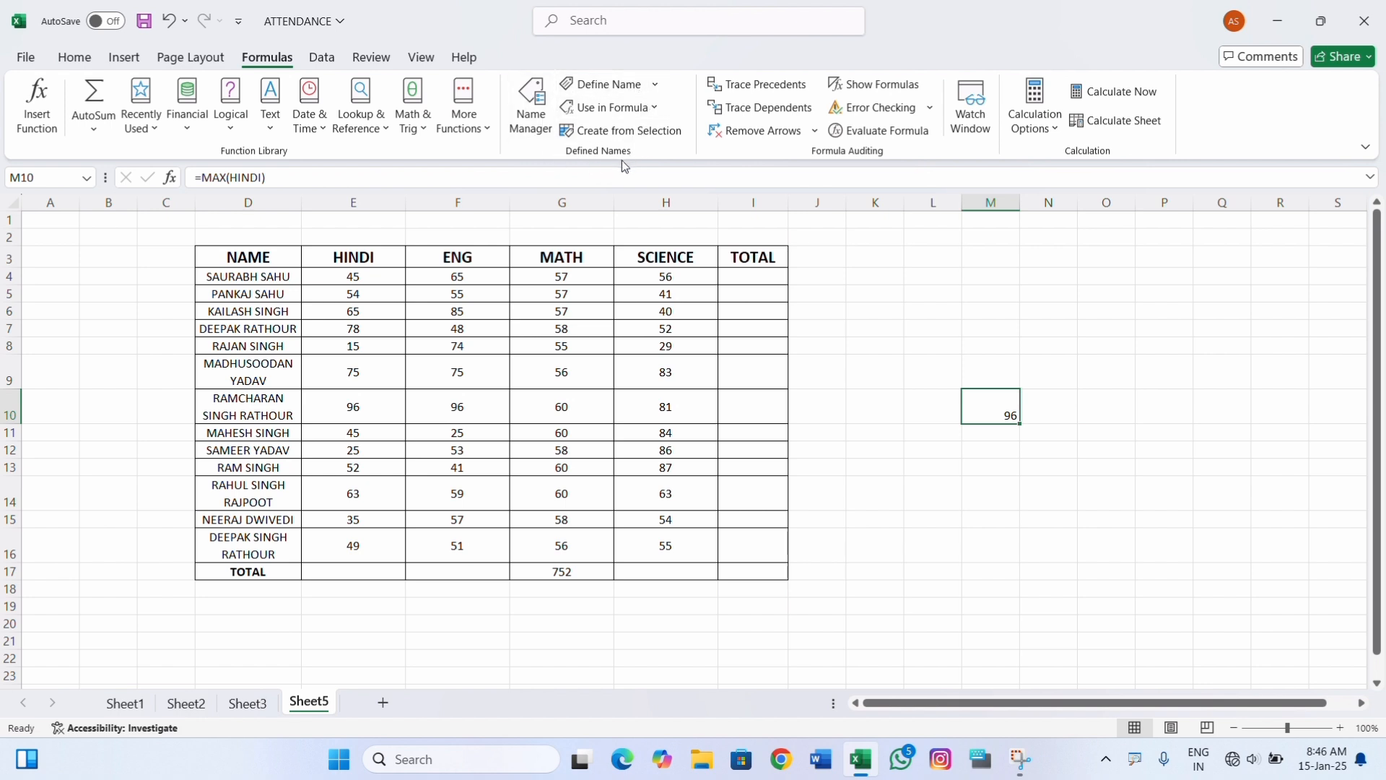
Delete all the workbook's defined names in the Name Manager and confirm the deletion.
{"action": "left_click", "coordinate": [531, 123]}
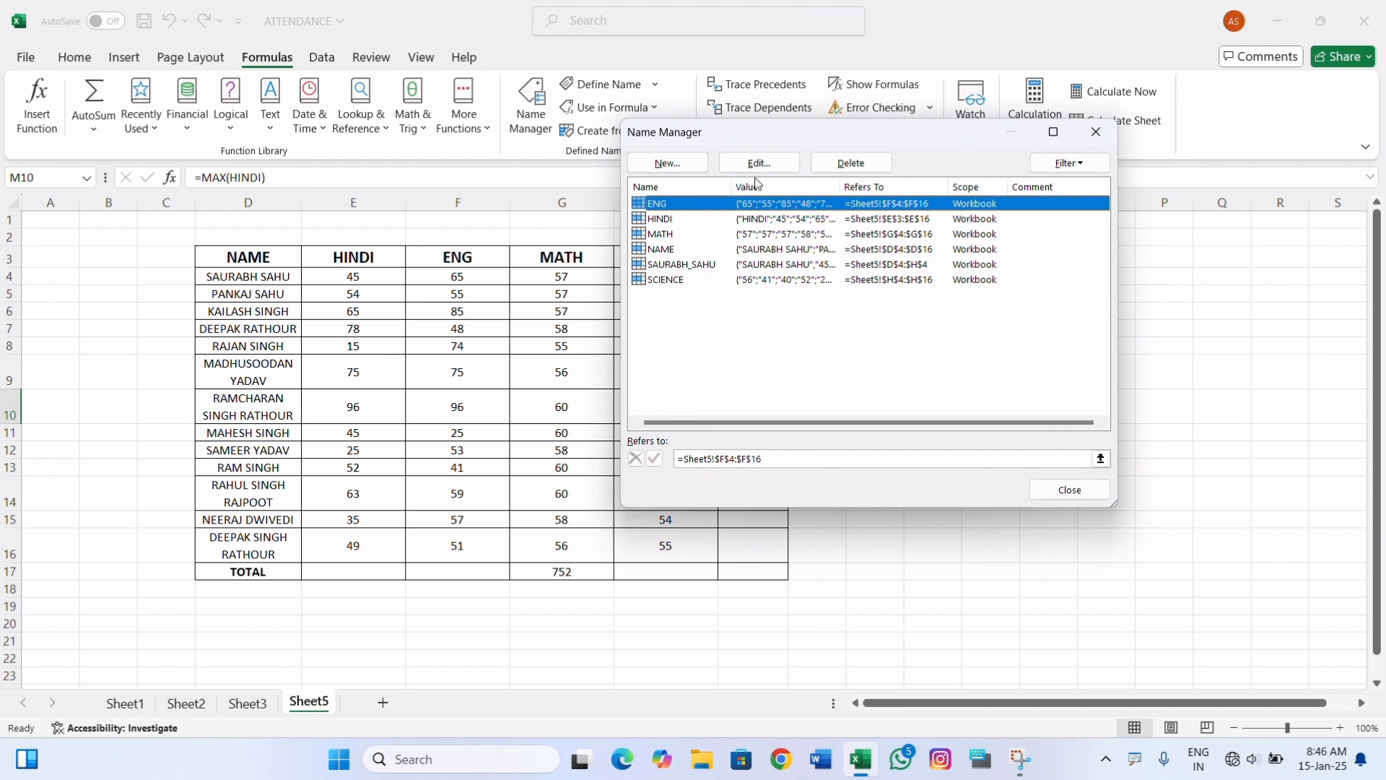
{"action": "left_click", "coordinate": [674, 164]}
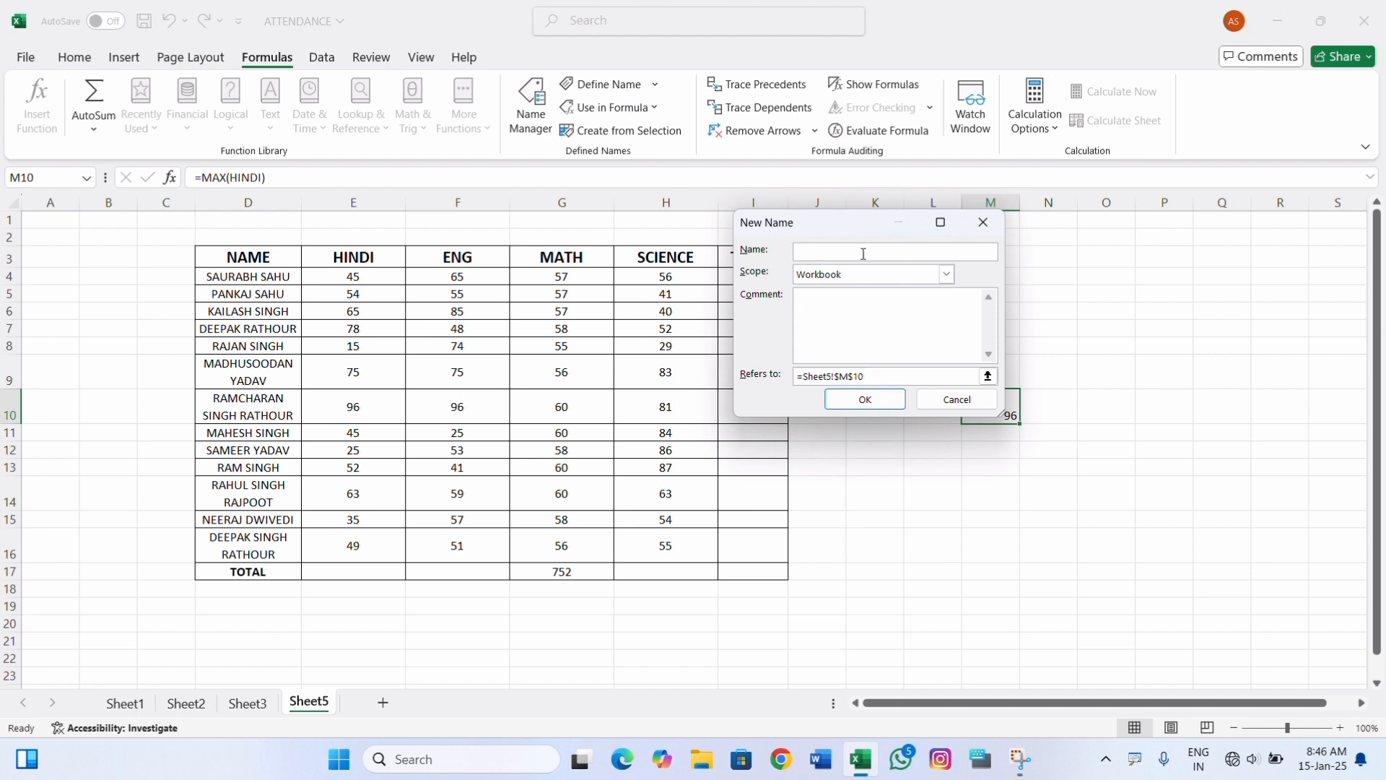
{"action": "left_click", "coordinate": [984, 223]}
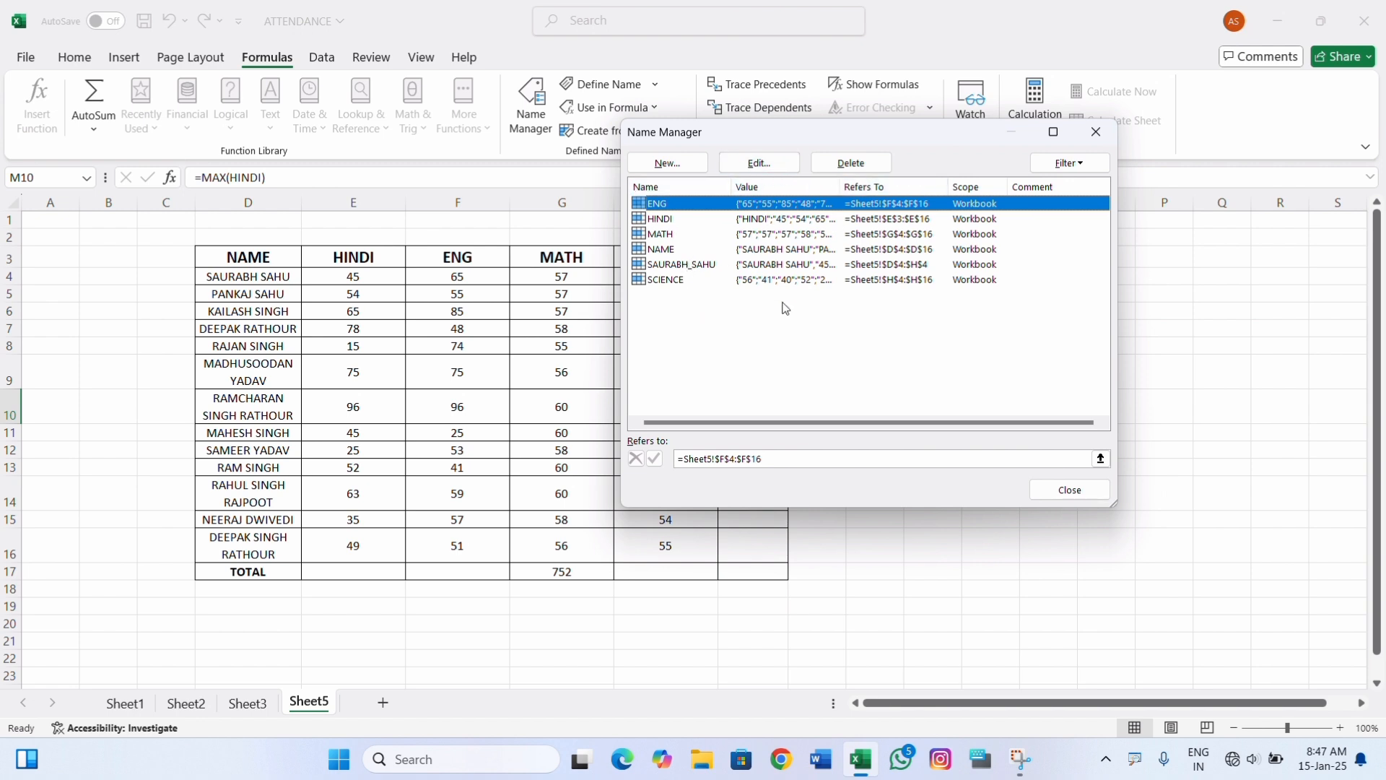
{"action": "left_click_drag", "start_coordinate": [765, 322], "coordinate": [765, 207]}
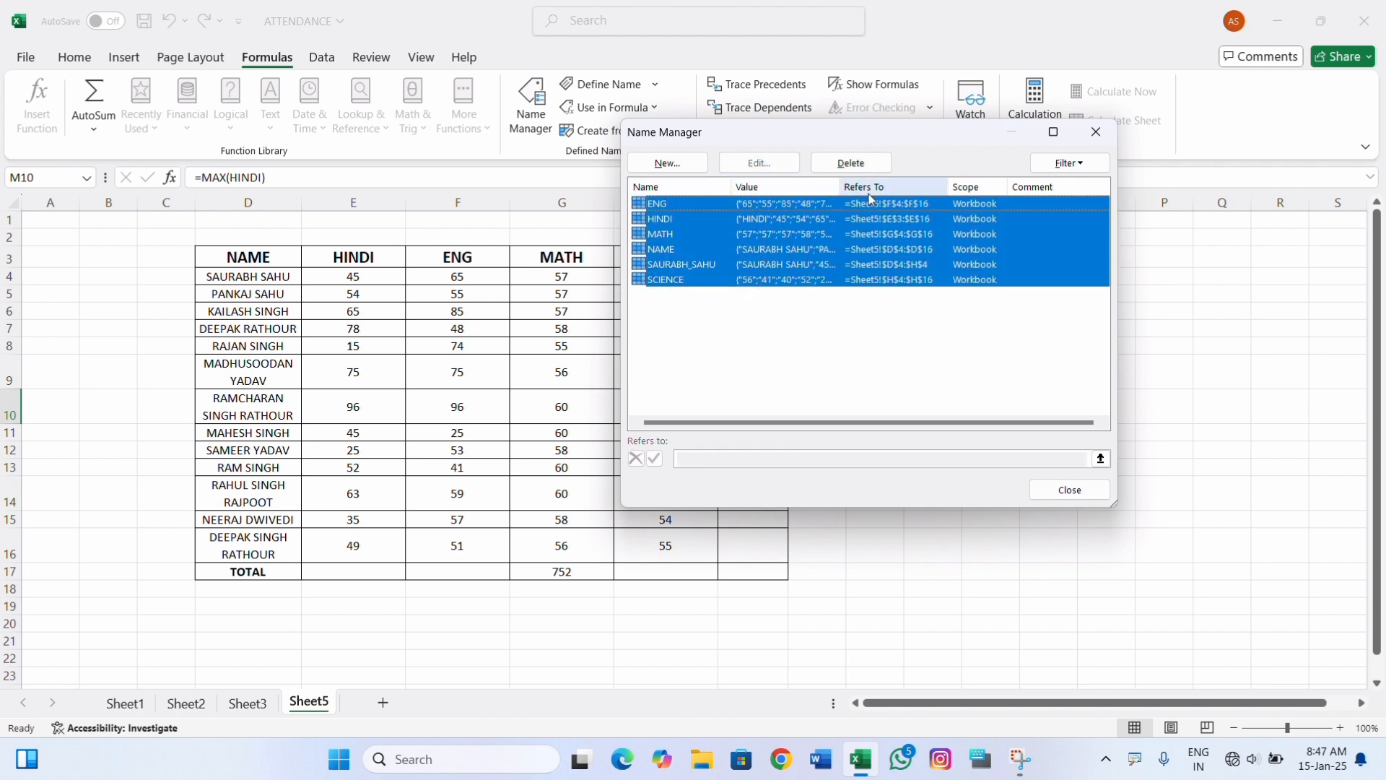
{"action": "left_click", "coordinate": [872, 165]}
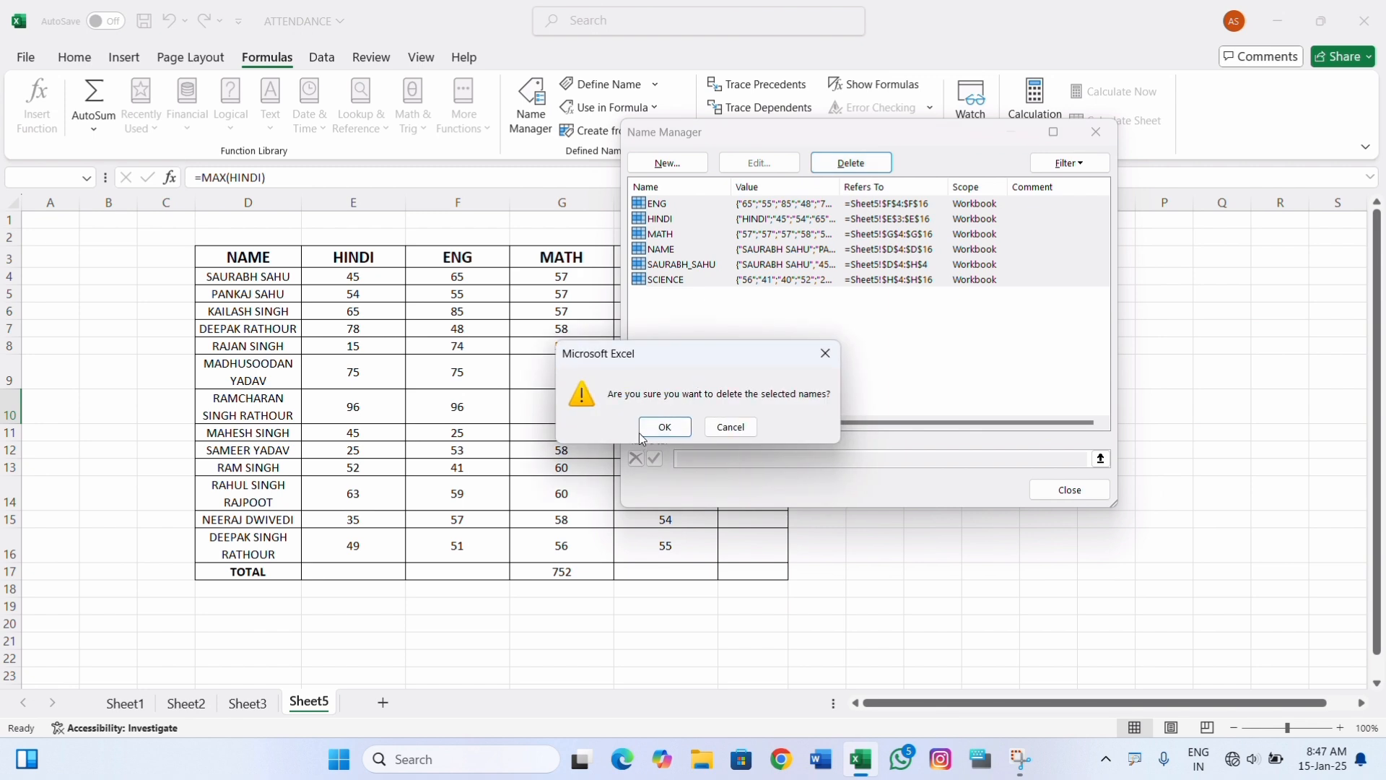
{"action": "left_click", "coordinate": [650, 430]}
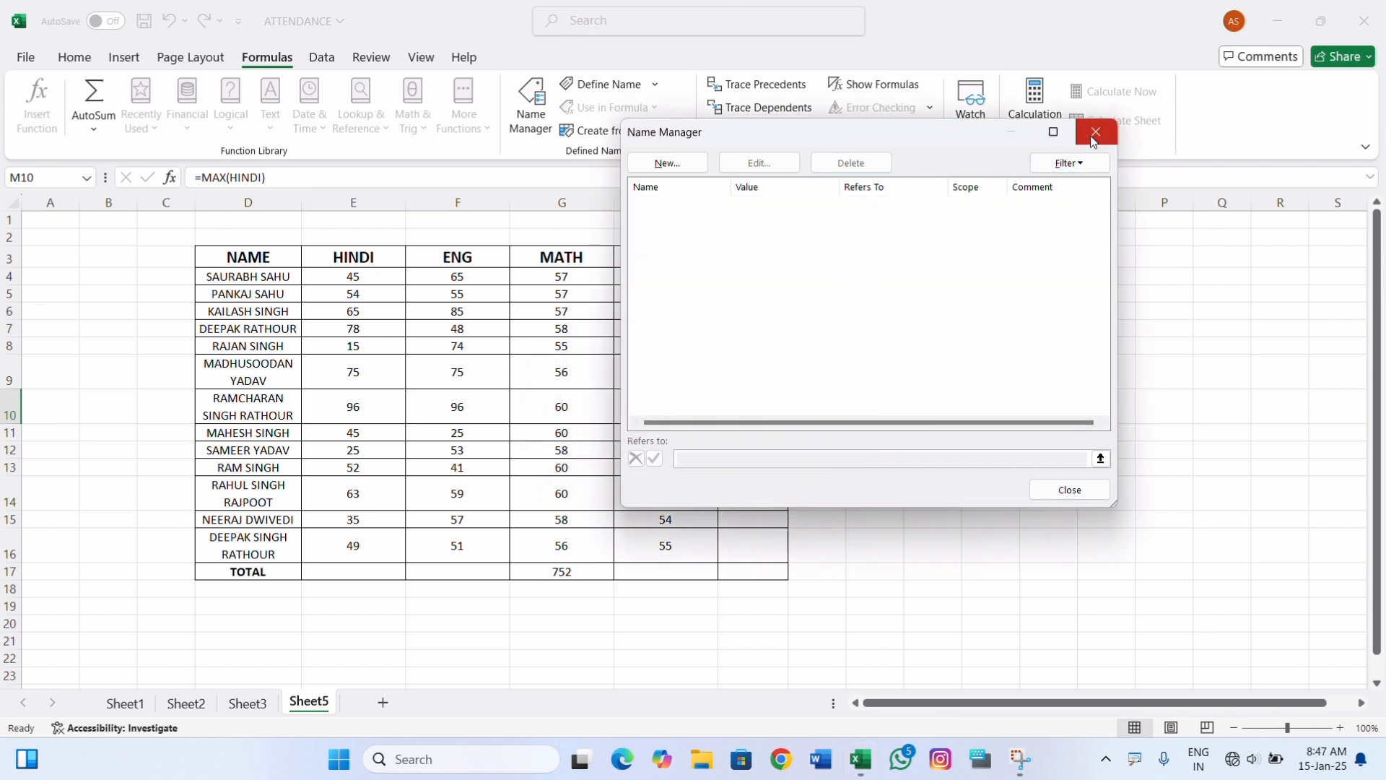